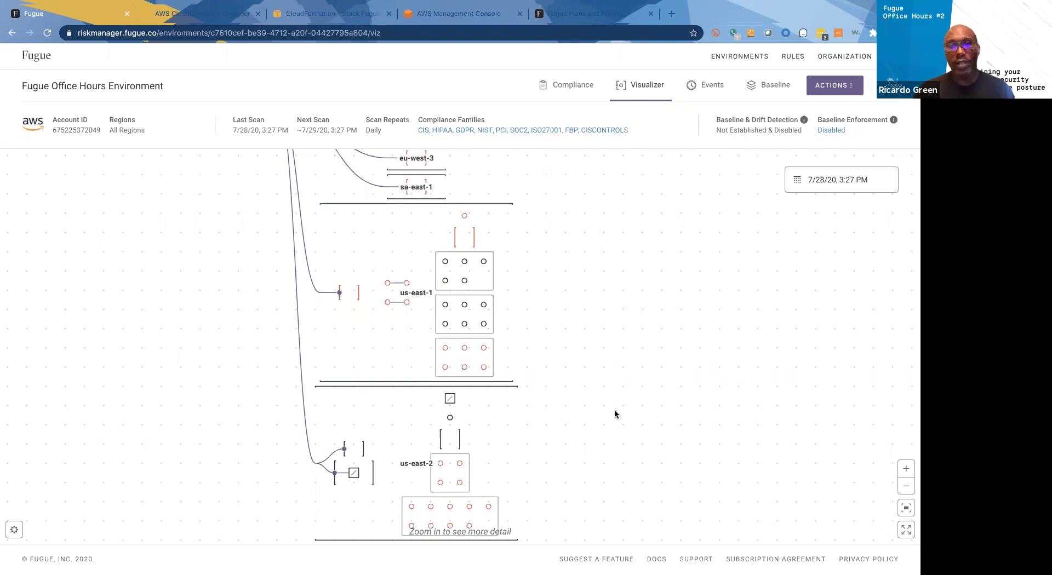
Open the environment's compliance results and review the summary per compliance family and the list of controls
scroll(600, 347, "down", 2)
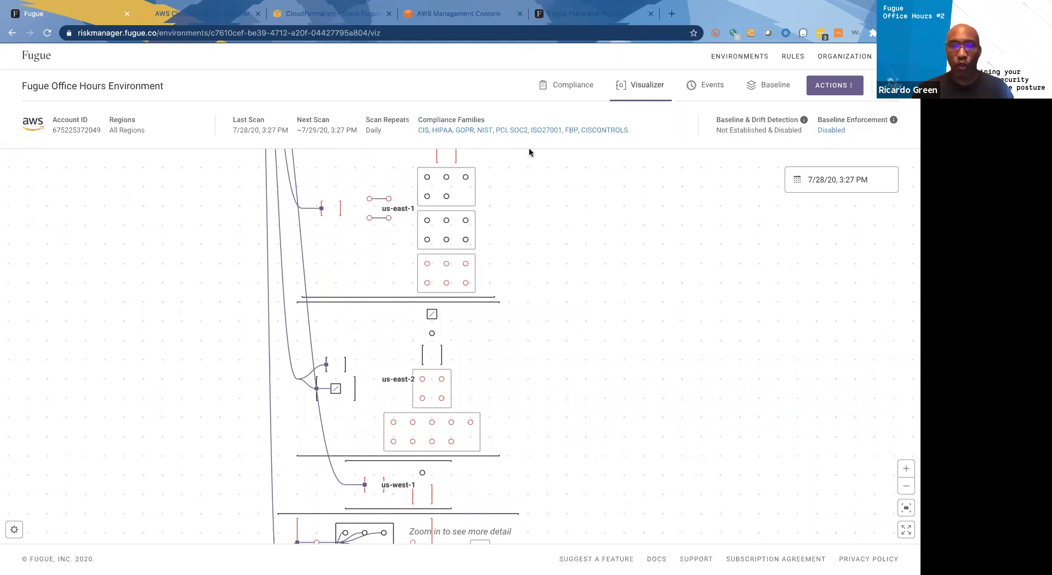
left_click(566, 89)
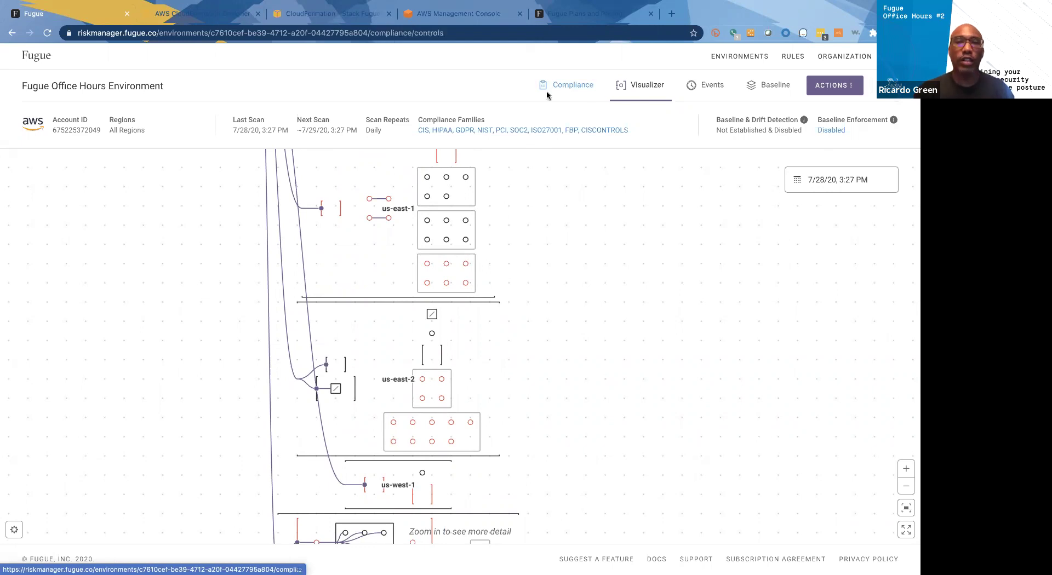
scroll(285, 275, "down", 1)
scroll(285, 277, "down", 6)
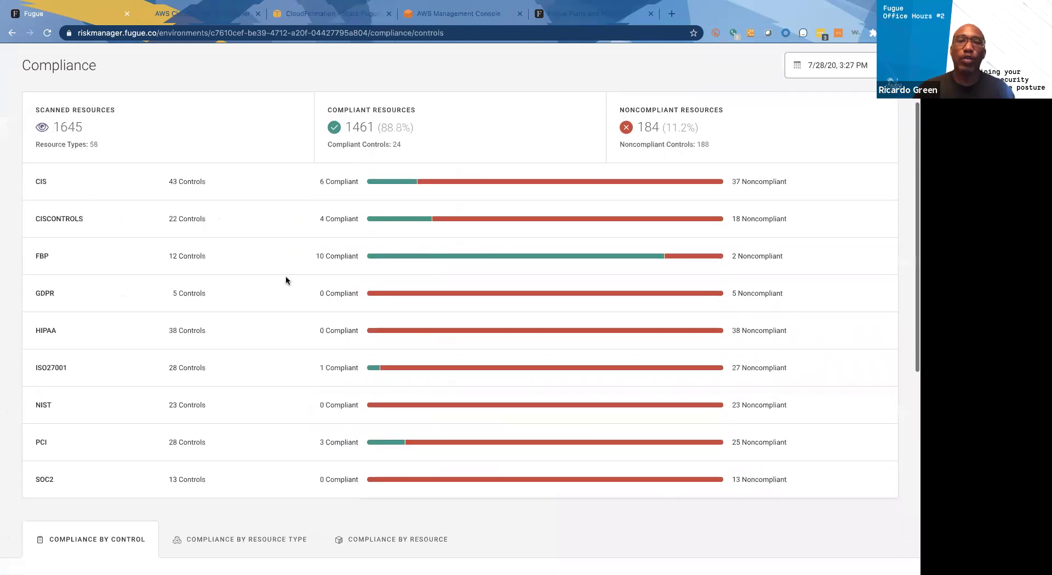
scroll(285, 281, "down", 2)
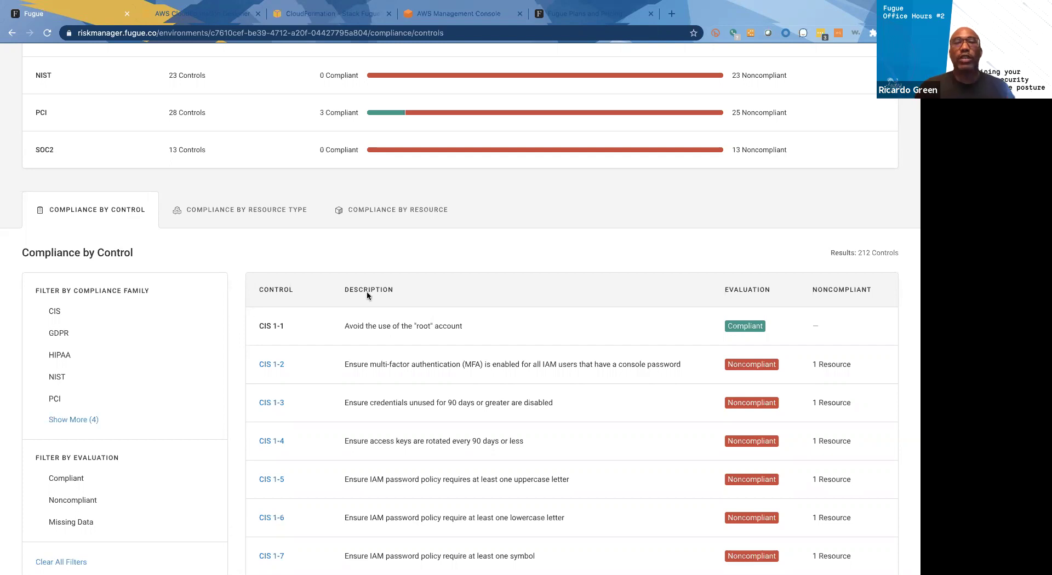
scroll(412, 294, "up", 3)
scroll(413, 295, "up", 3)
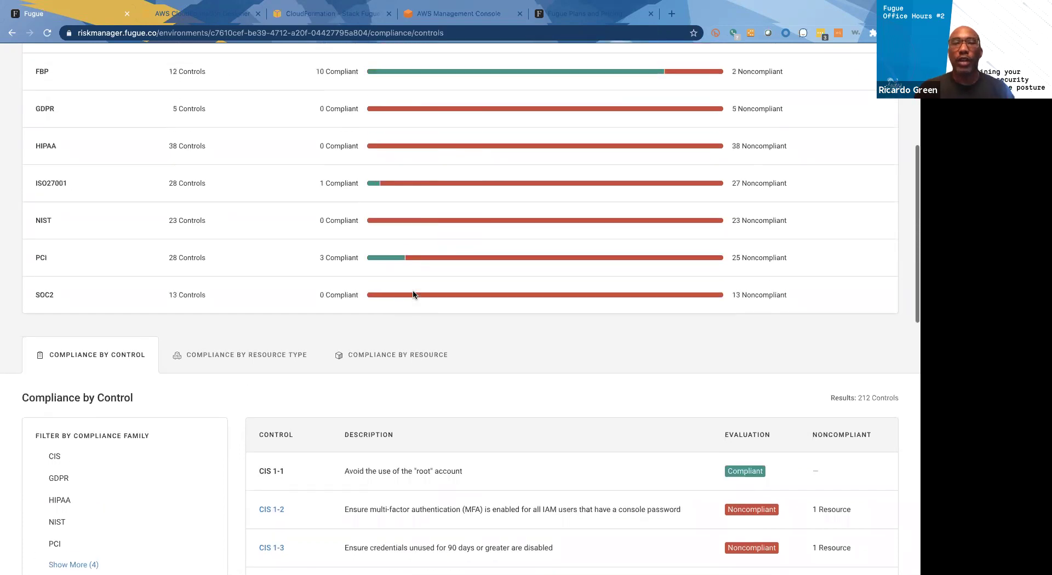
scroll(413, 295, "down", 8)
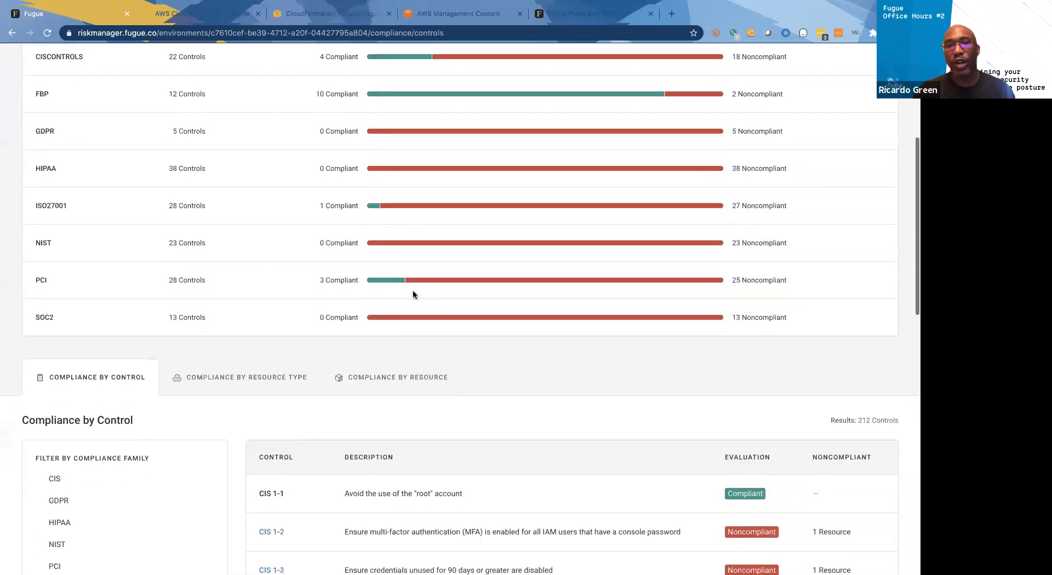
scroll(413, 290, "down", 2)
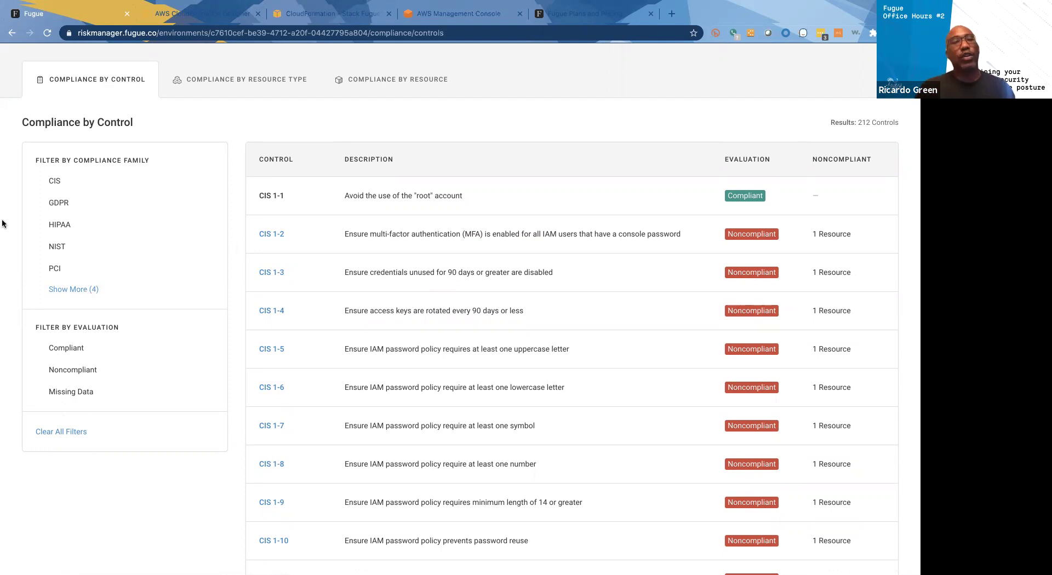
Filter the compliance controls to the CIS family and look over the first entries
left_click(52, 182)
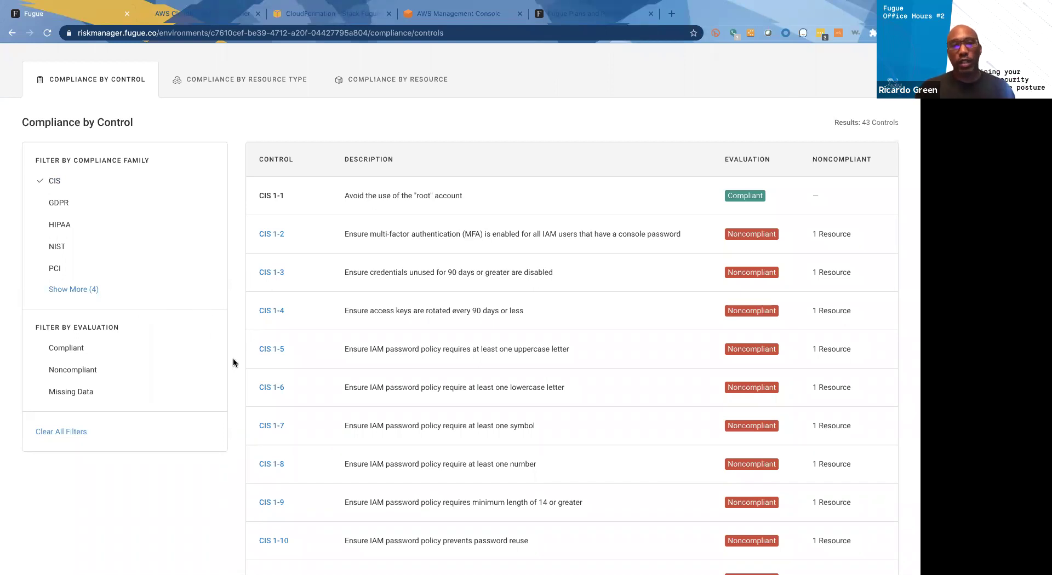
scroll(233, 398, "down", 3)
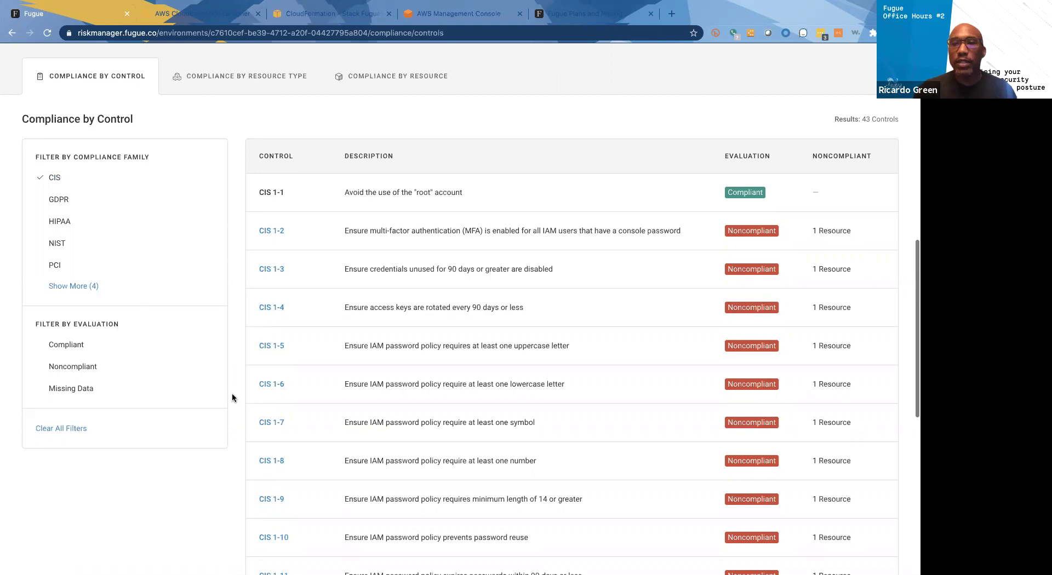
scroll(232, 393, "down", 3)
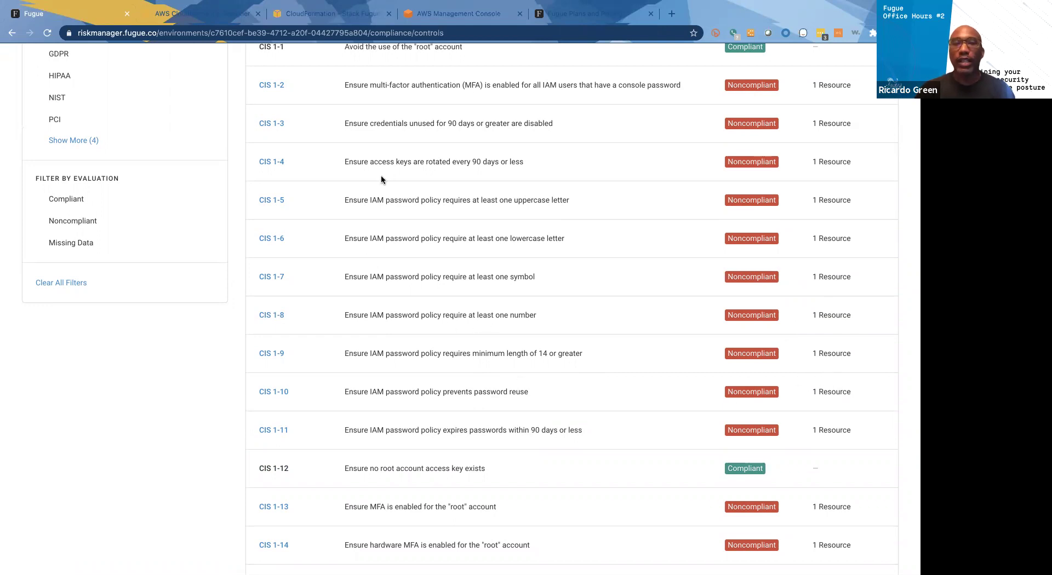
scroll(380, 178, "up", 3)
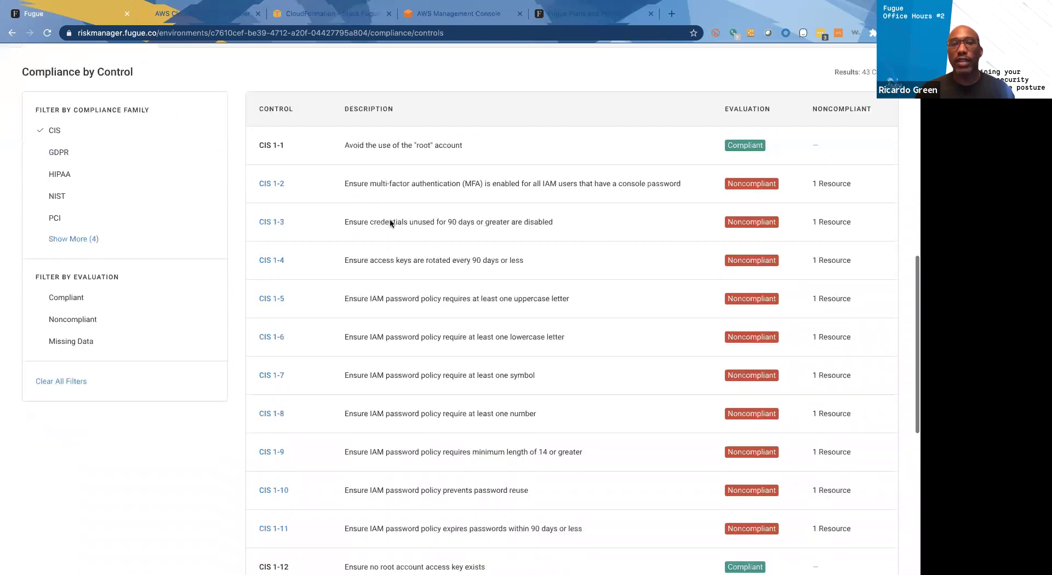
scroll(380, 262, "down", 2)
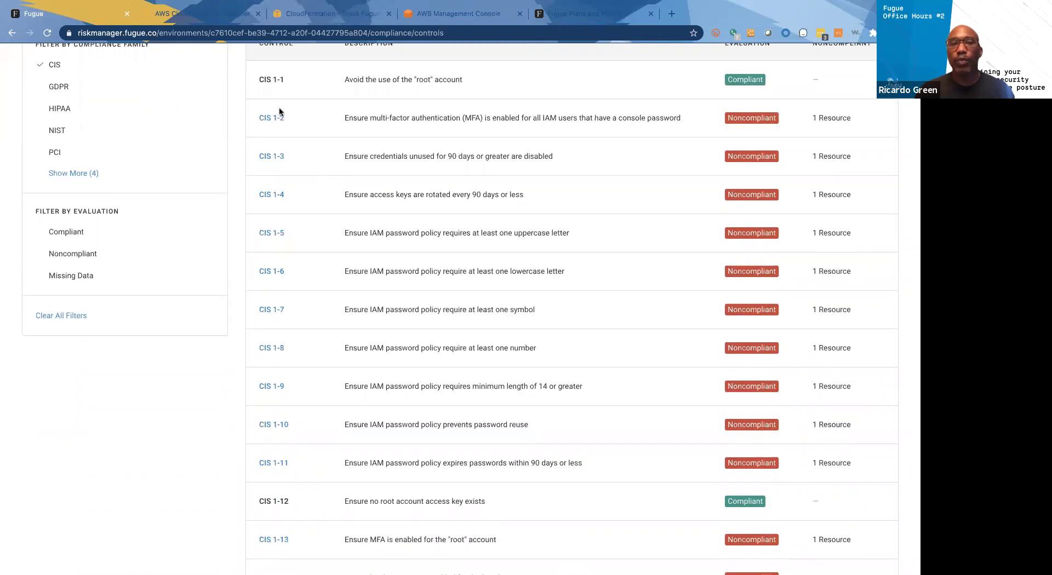
View the noncompliance details of control CIS 1-11 on password expiry, and close them
scroll(352, 363, "down", 1)
scroll(352, 360, "down", 3)
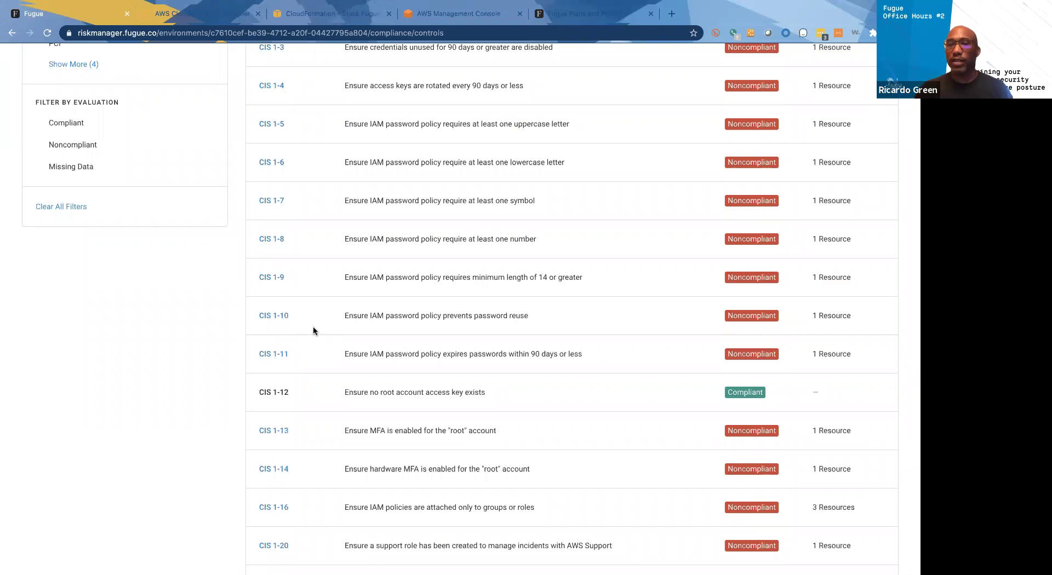
scroll(313, 327, "down", 3)
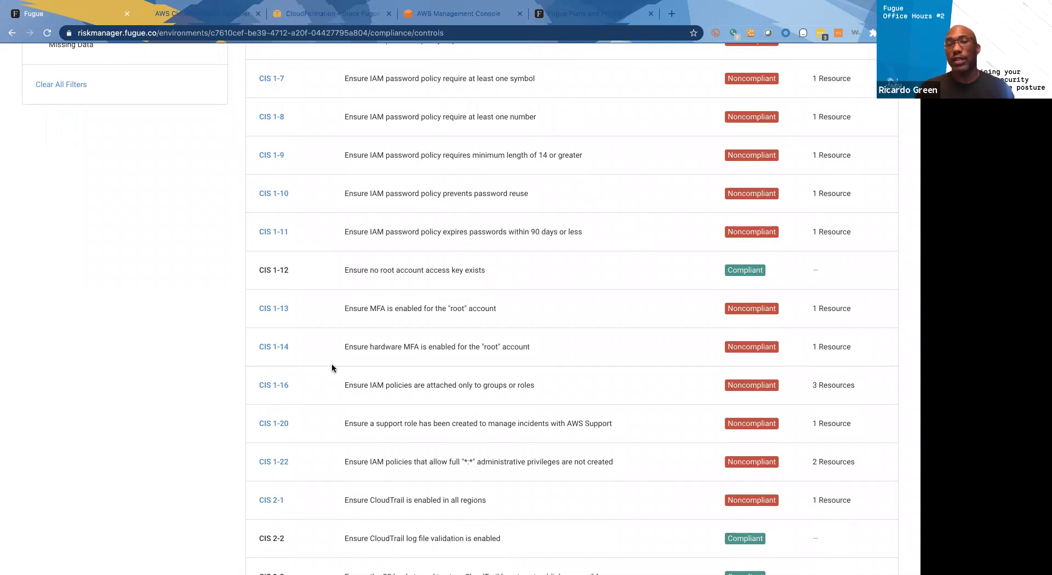
scroll(331, 365, "down", 1)
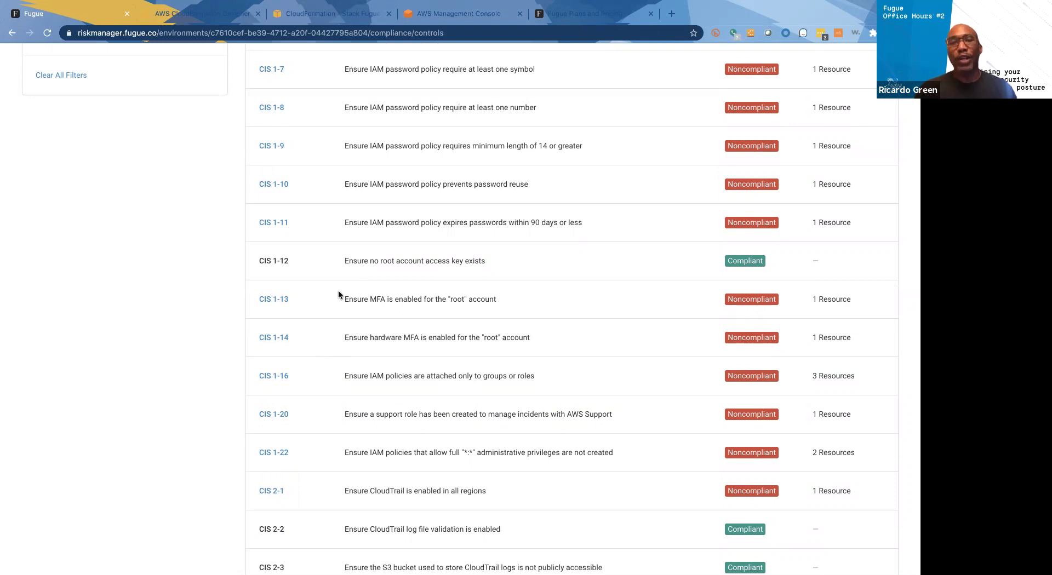
left_click(274, 223)
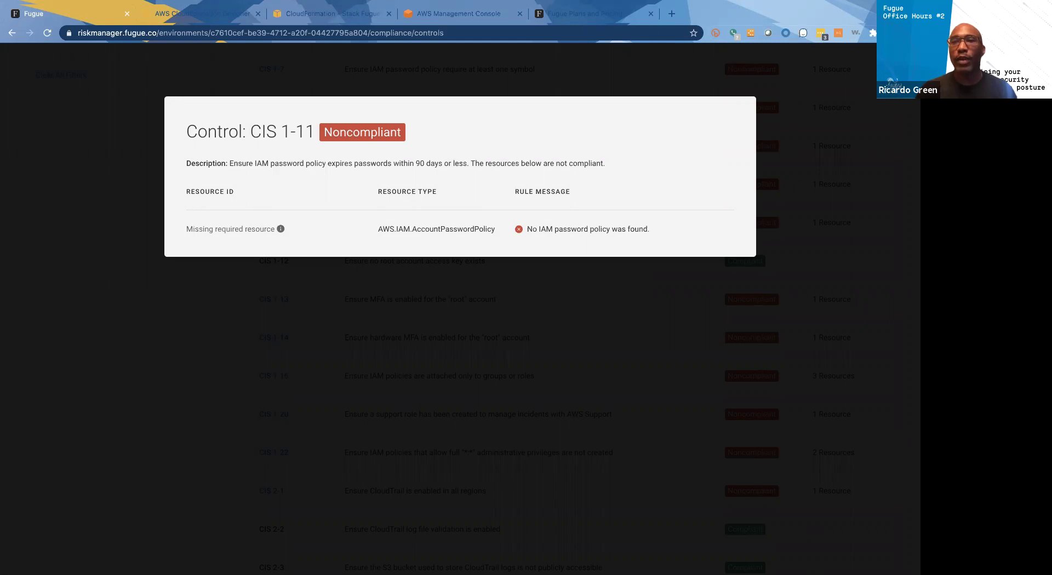
left_click(494, 297)
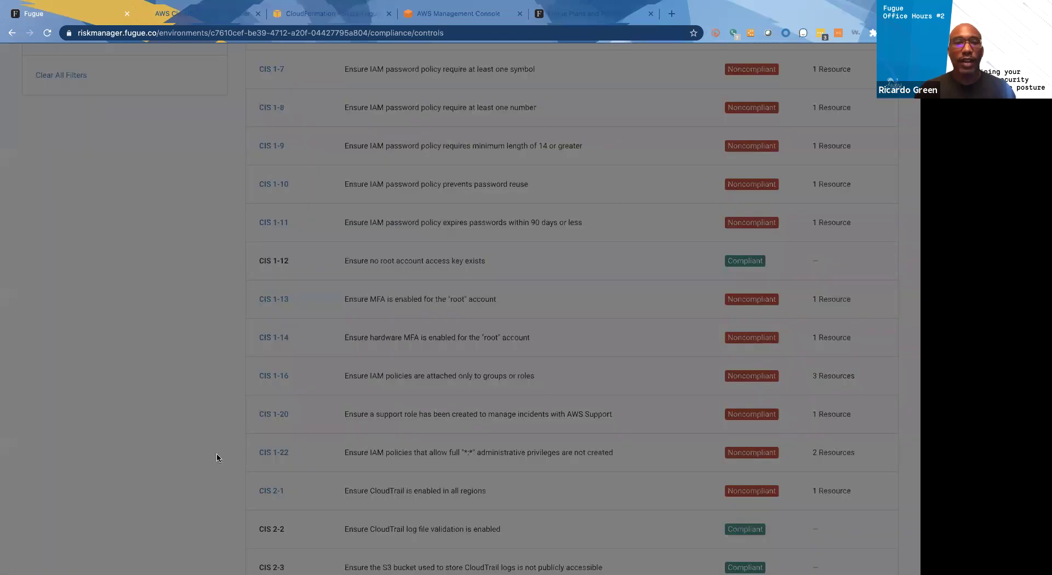
Go to page 2 of the CIS control list
scroll(189, 486, "down", 3)
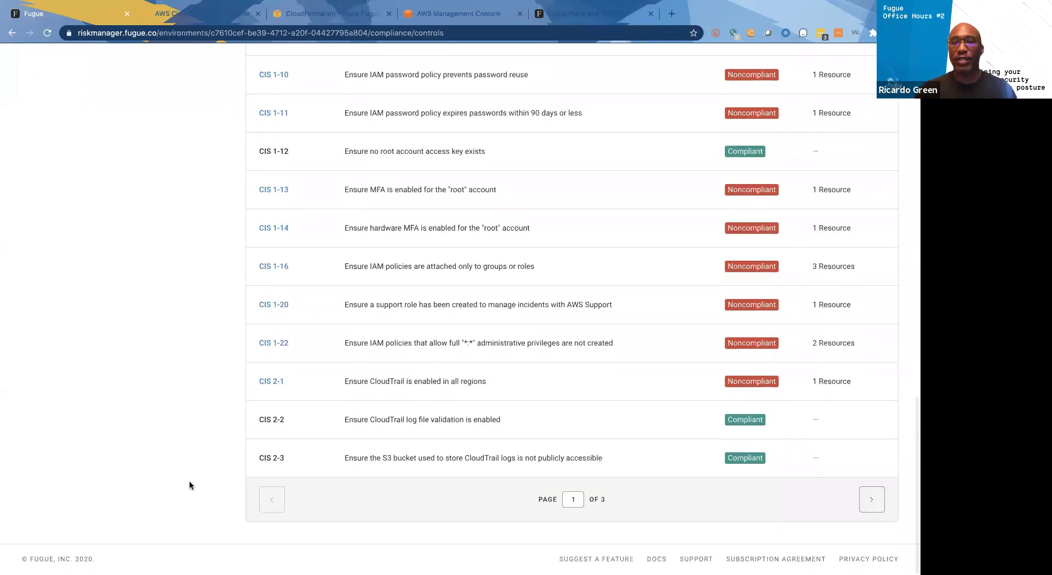
left_click(871, 499)
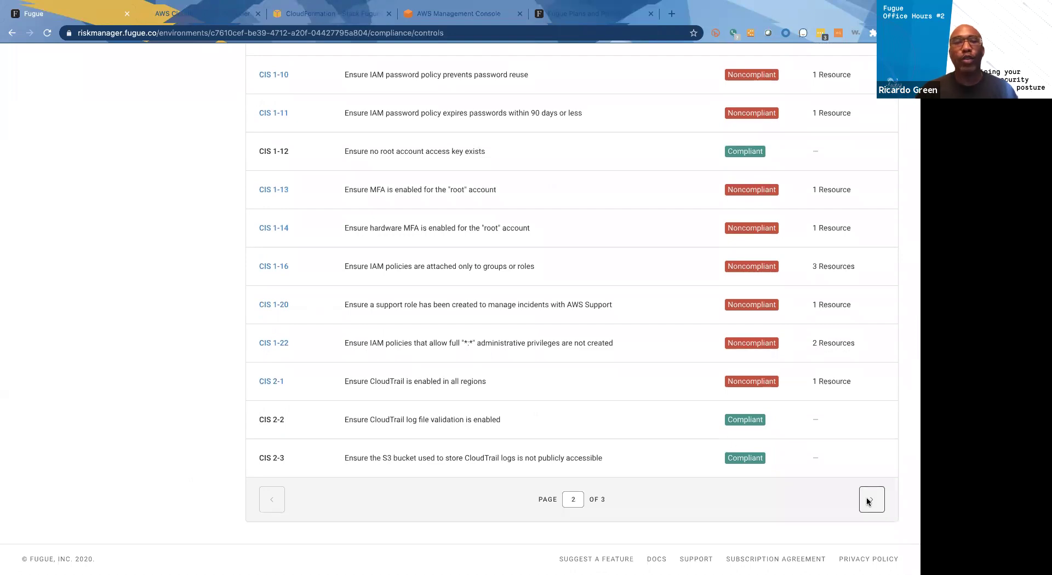
scroll(481, 376, "up", 7)
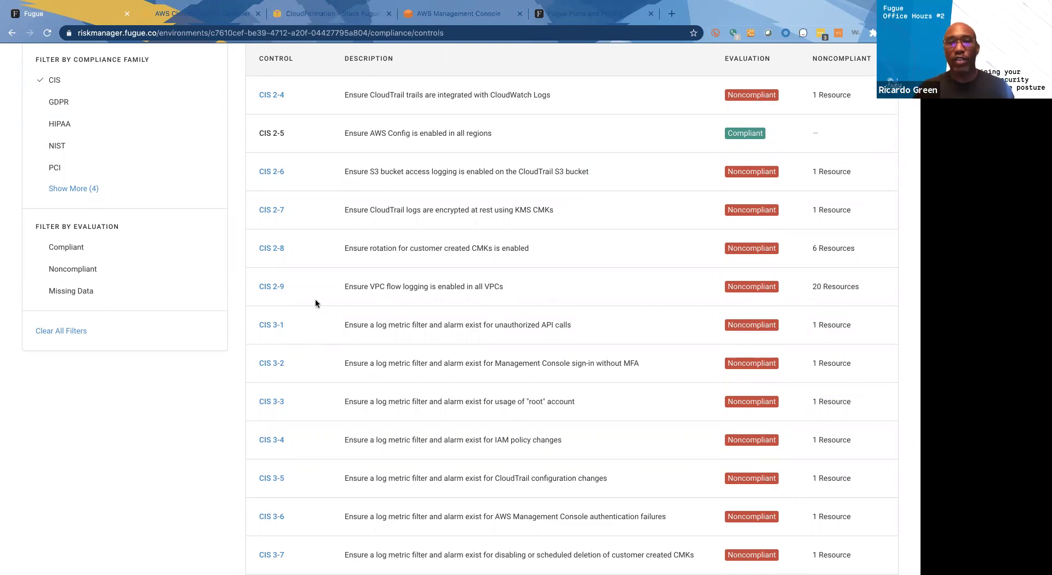
Review the noncompliant VPCs listed for control CIS 2-9 on VPC flow logging, and close the details
left_click(269, 288)
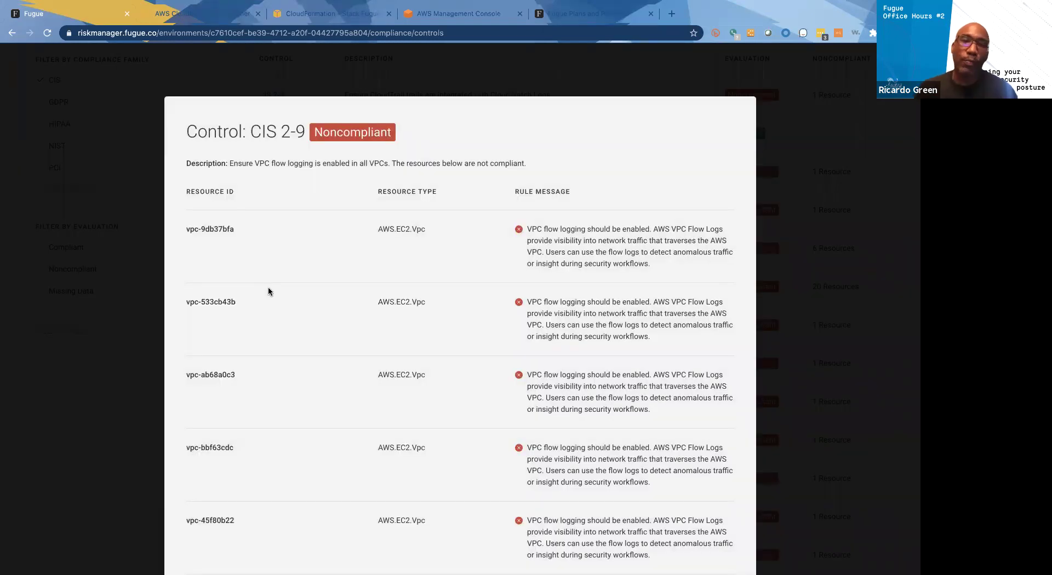
scroll(268, 291, "down", 3)
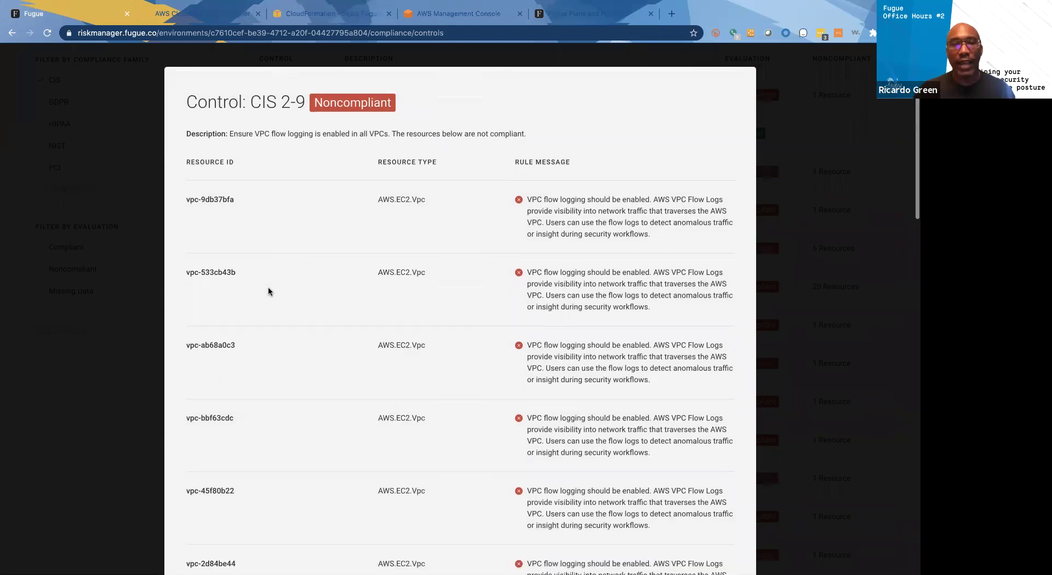
scroll(268, 290, "down", 7)
scroll(267, 291, "down", 10)
scroll(268, 291, "up", 13)
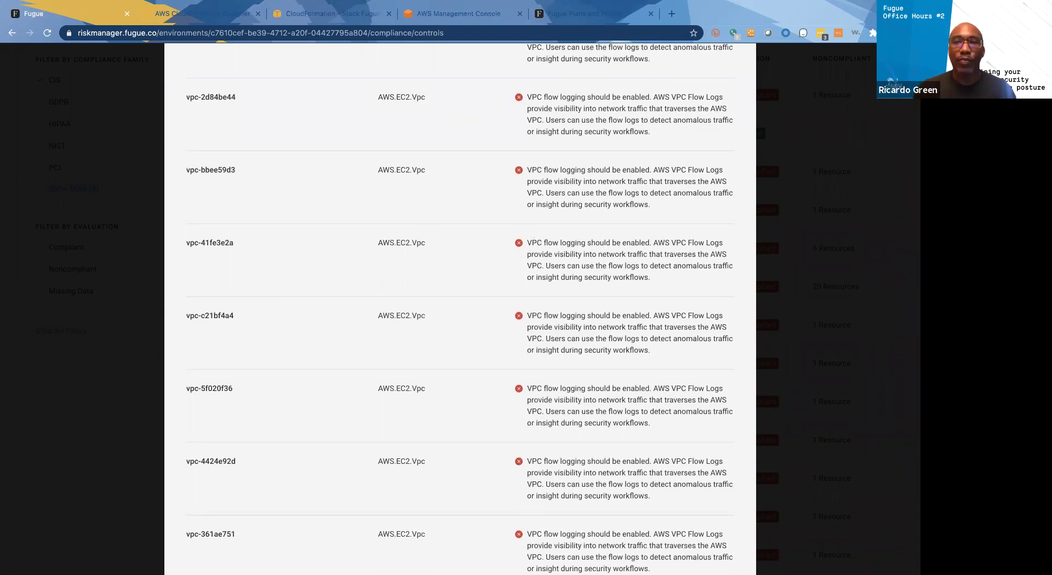
key("Escape")
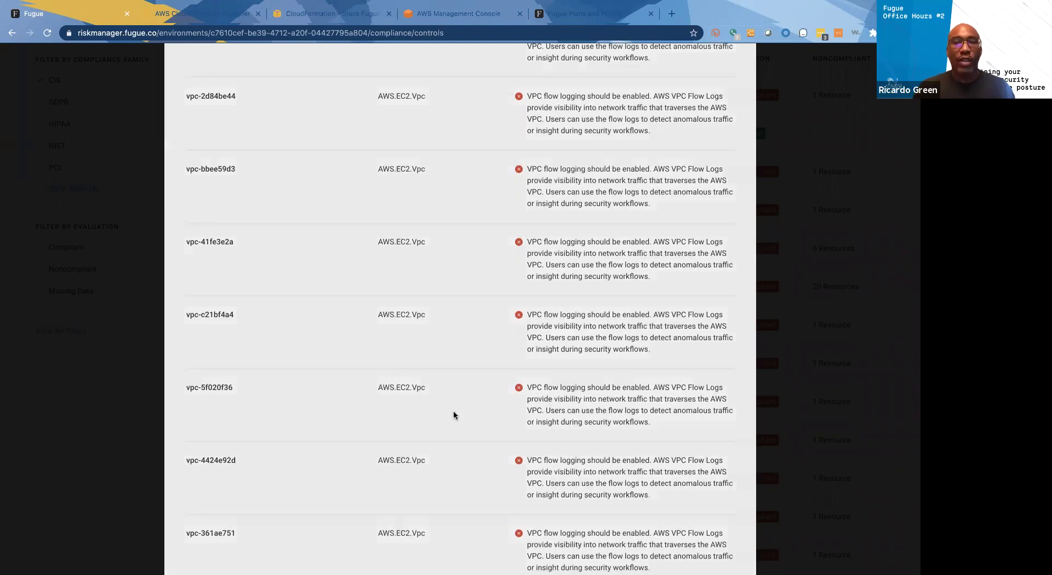
scroll(338, 433, "down", 1)
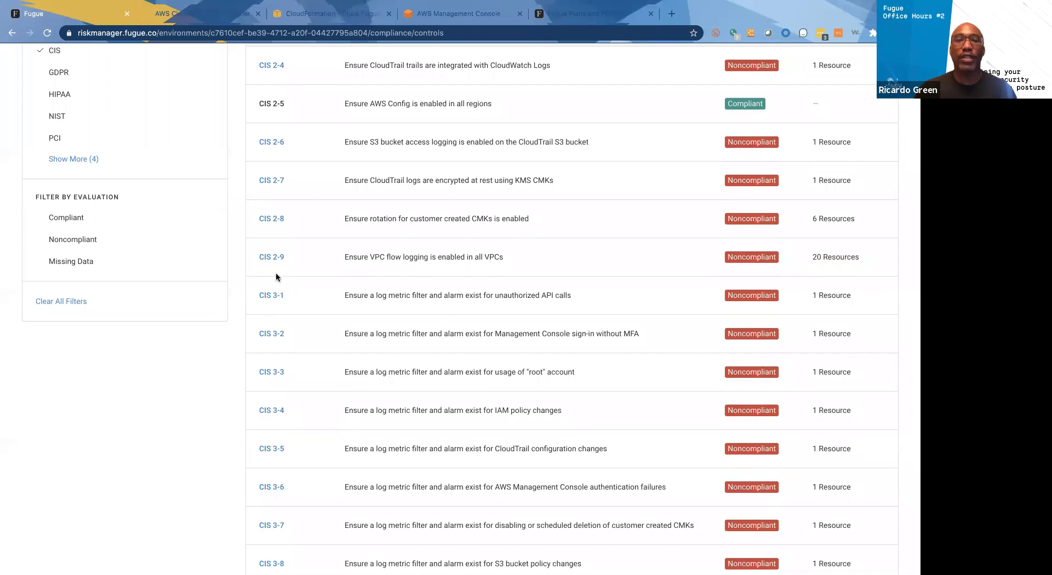
Review the noncompliant KMS keys listed for control CIS 2-8 on CMK rotation, and close the details
left_click(271, 219)
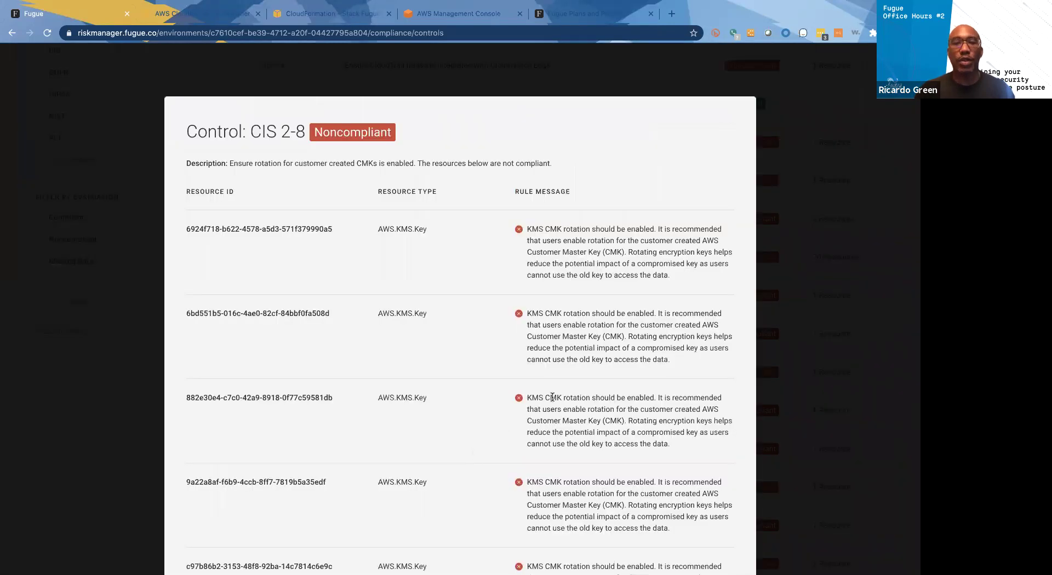
scroll(552, 397, "down", 4)
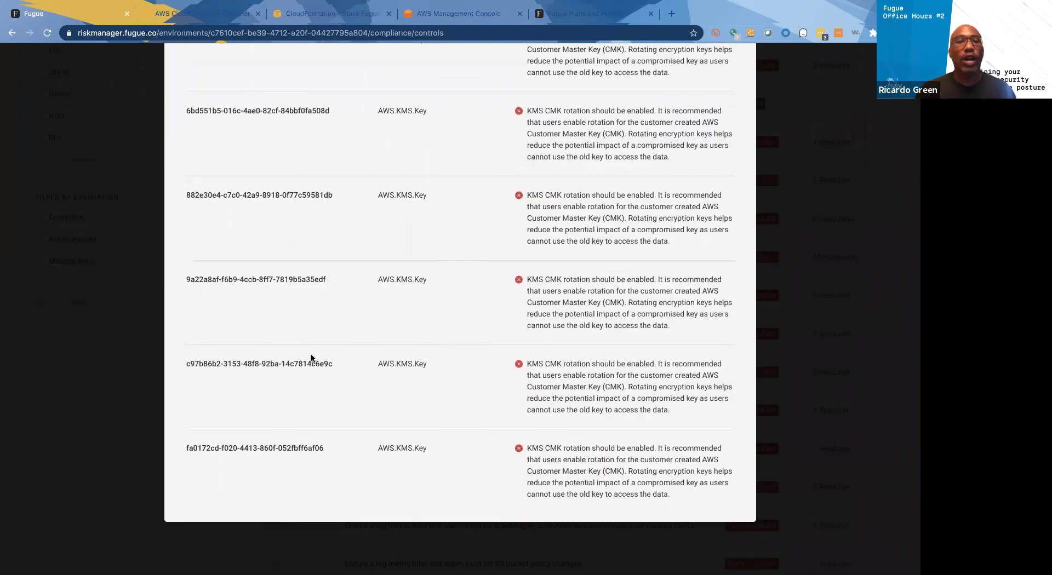
scroll(299, 438, "up", 4)
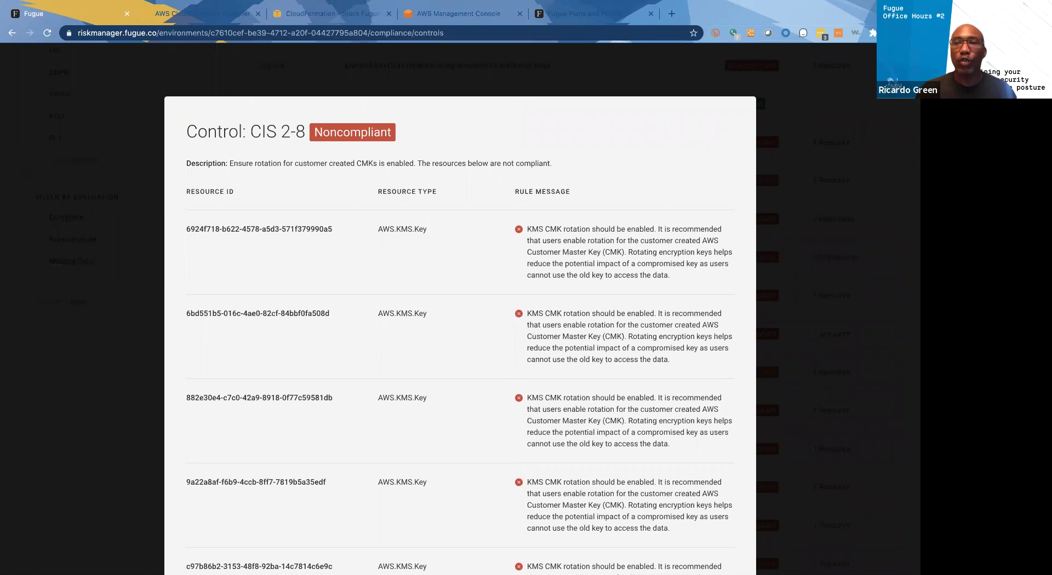
key("Escape")
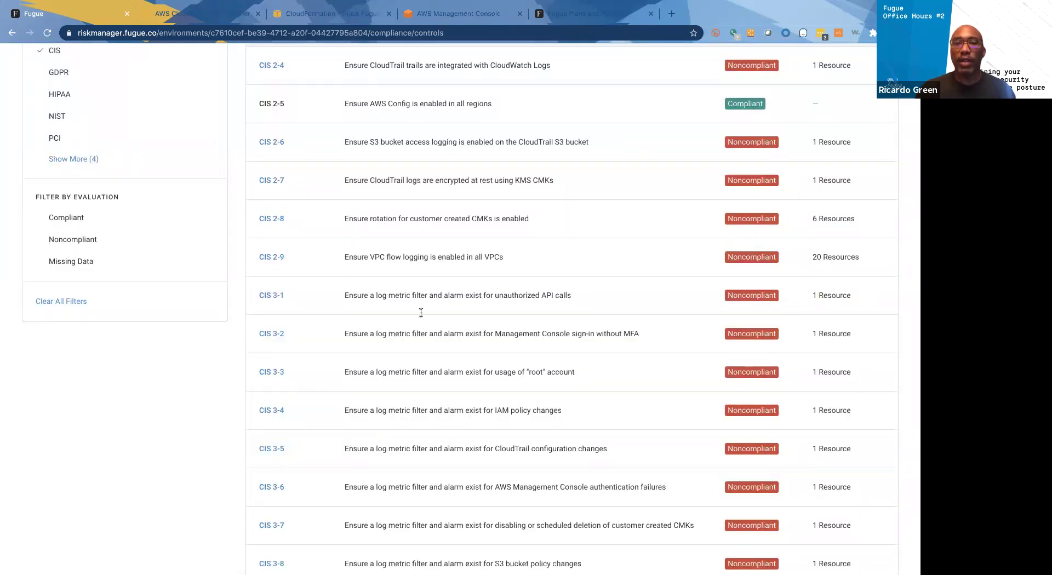
Look over the remaining CIS controls on the page and switch the results to compliance by resource type
scroll(498, 361, "down", 3)
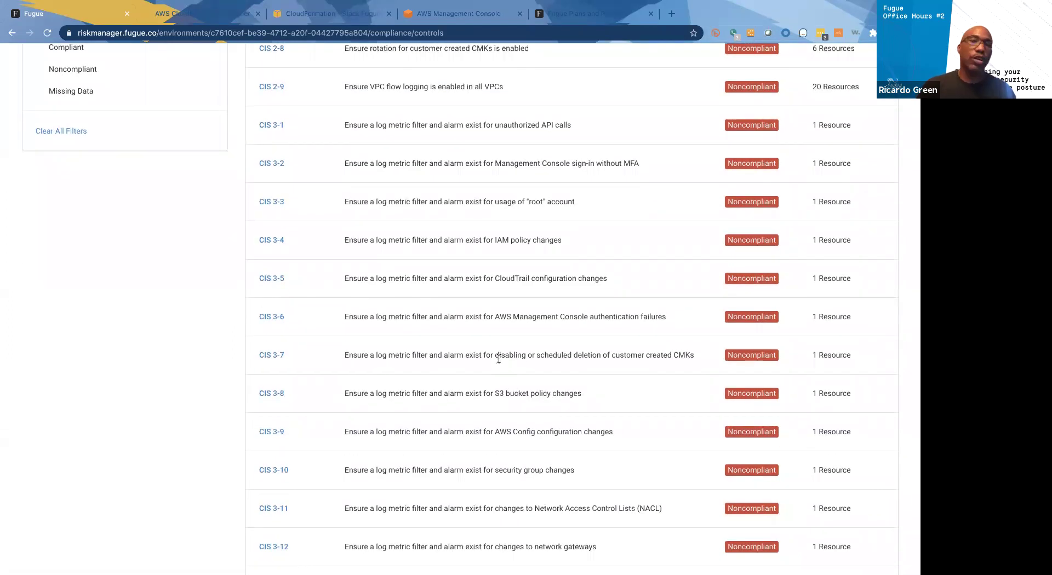
scroll(498, 359, "up", 2)
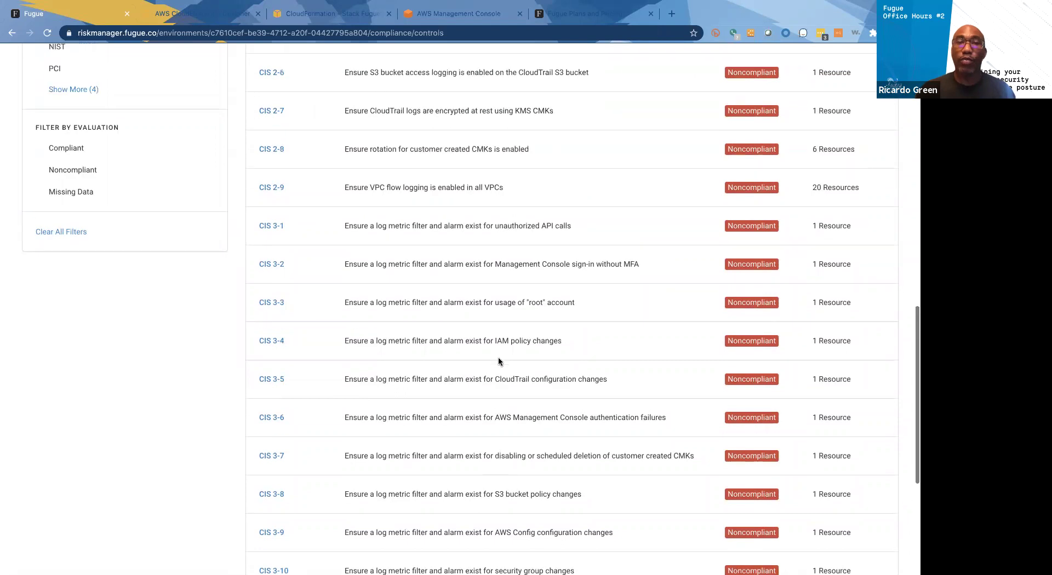
scroll(498, 358, "up", 3)
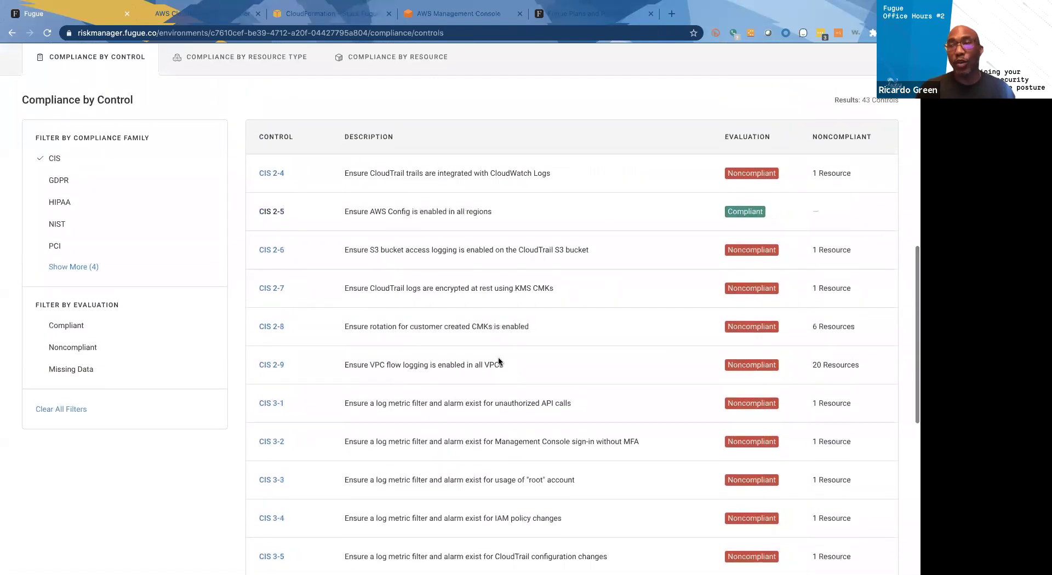
scroll(498, 361, "up", 1)
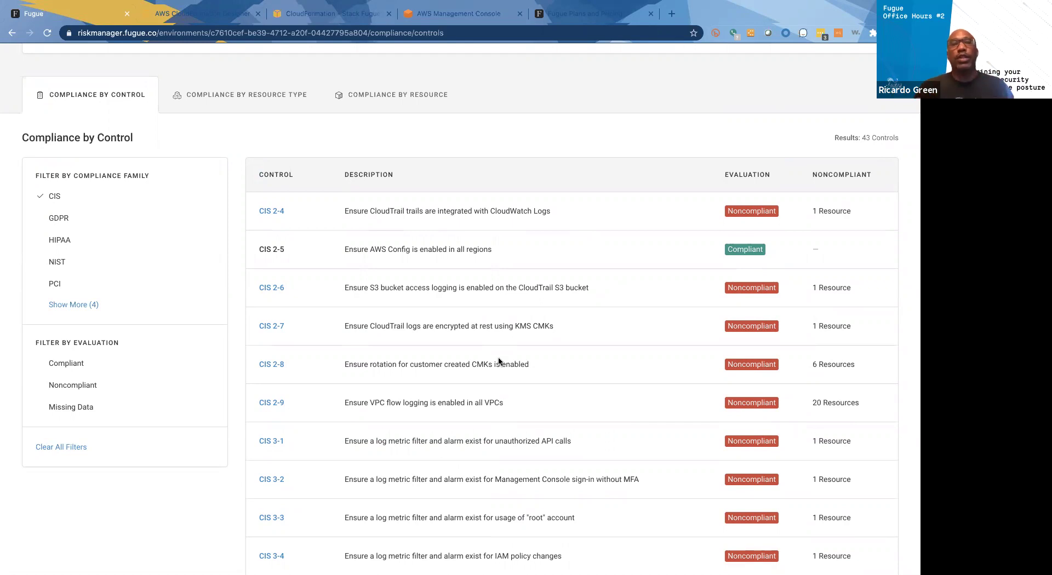
left_click(246, 96)
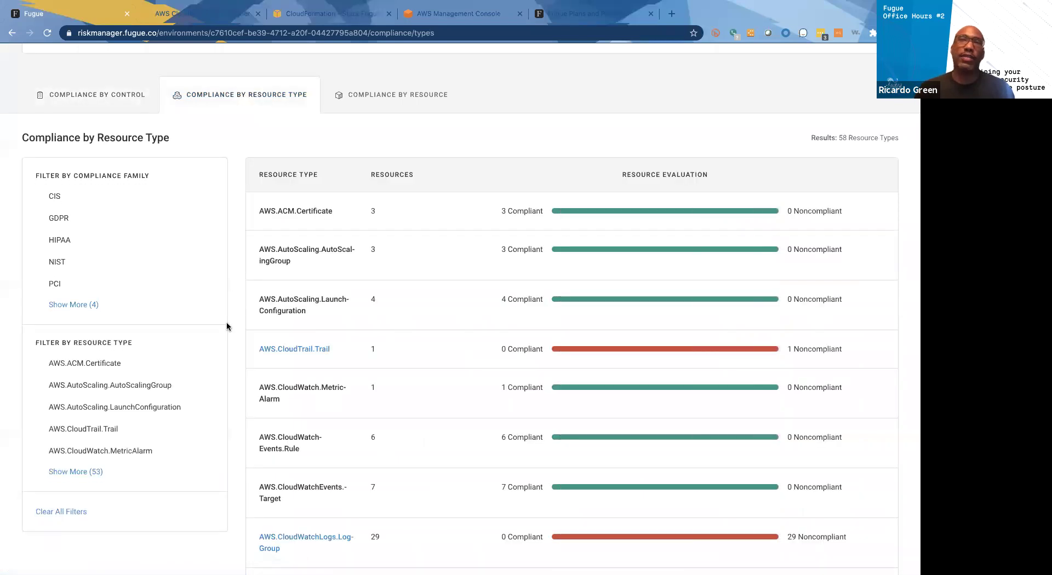
scroll(210, 290, "down", 1)
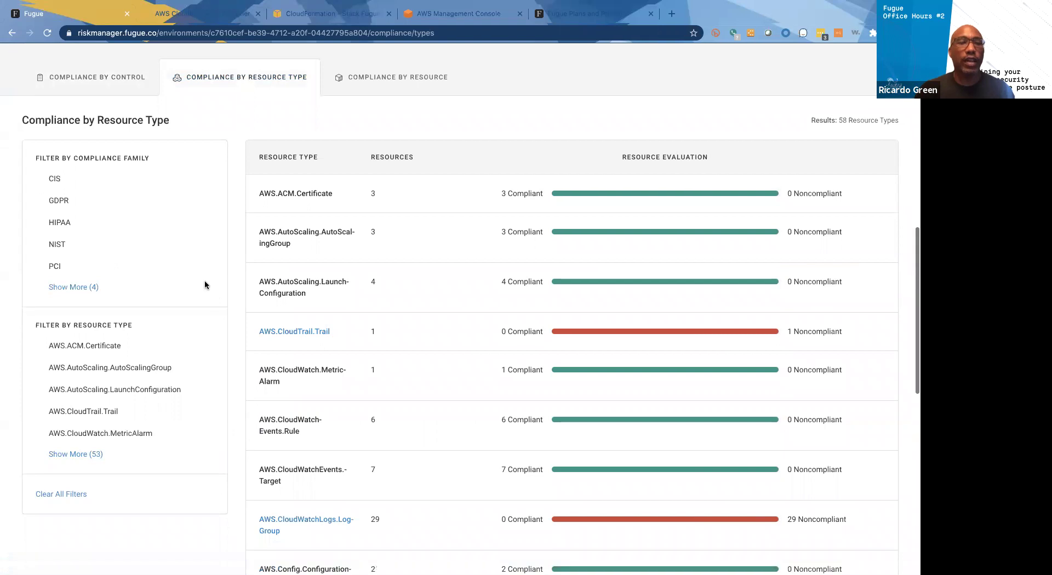
Filter the resource types by the CIS compliance family and show the complete list of resource type filters
left_click(91, 190)
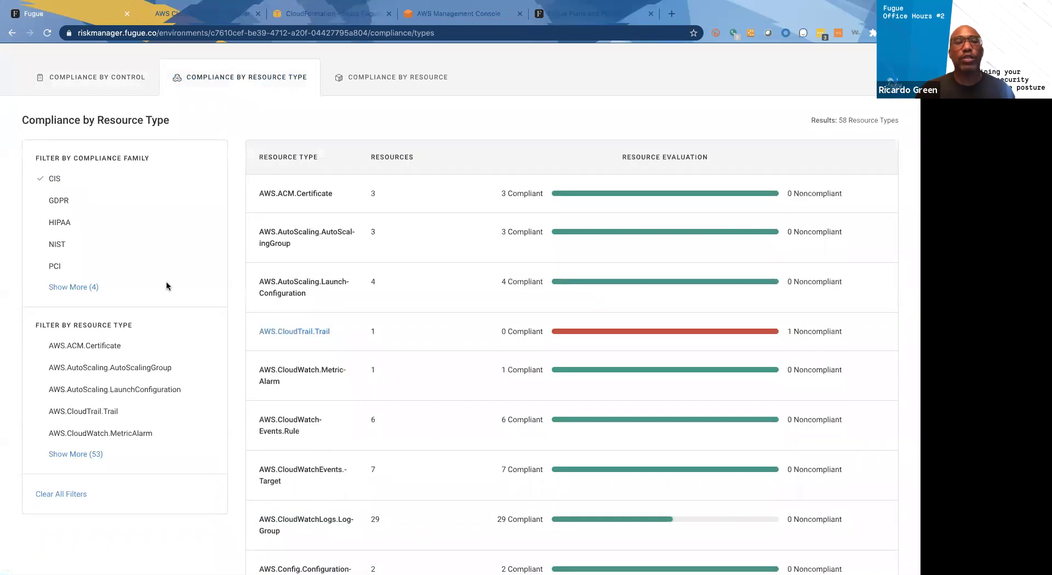
scroll(143, 328, "down", 3)
left_click(79, 364)
scroll(158, 363, "down", 10)
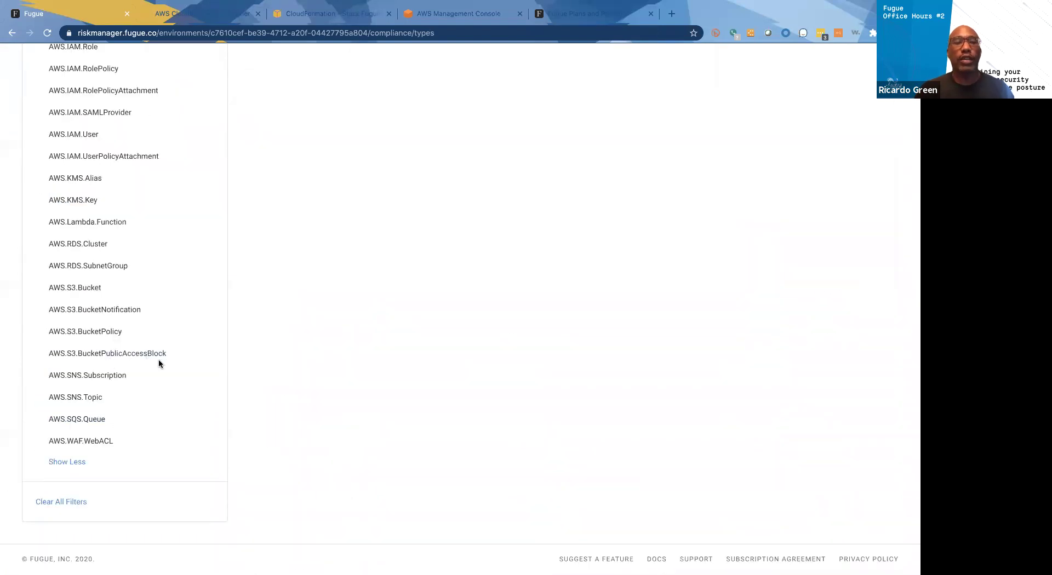
Filter the results to the EC2 types Vpc, RouteTable, NetworkACL, SecurityGroup, RouteTableAssociation, Subnet and InternetGateway
scroll(159, 363, "up", 5)
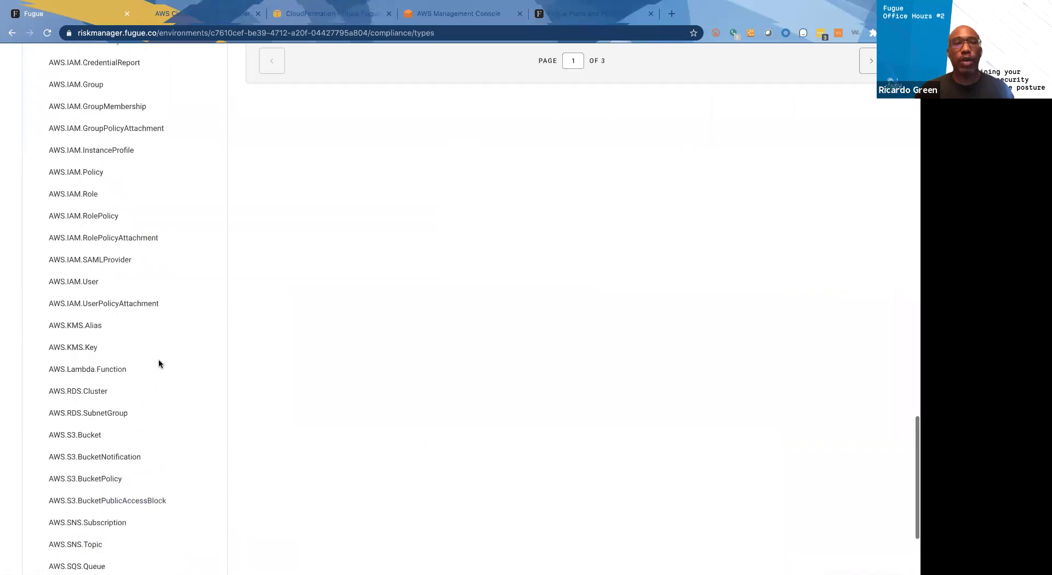
scroll(159, 359, "up", 4)
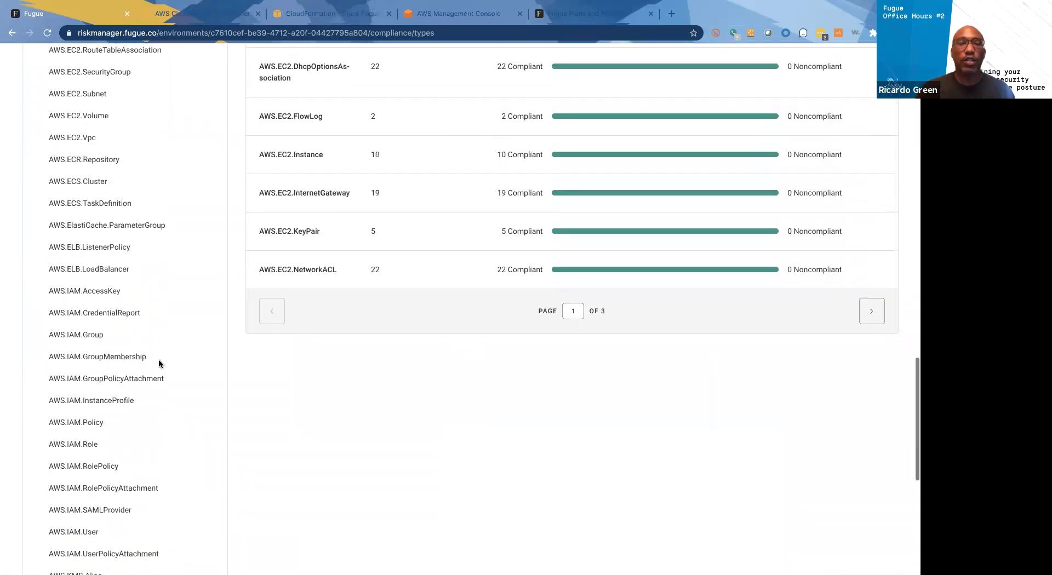
scroll(143, 339, "up", 1)
left_click(67, 247)
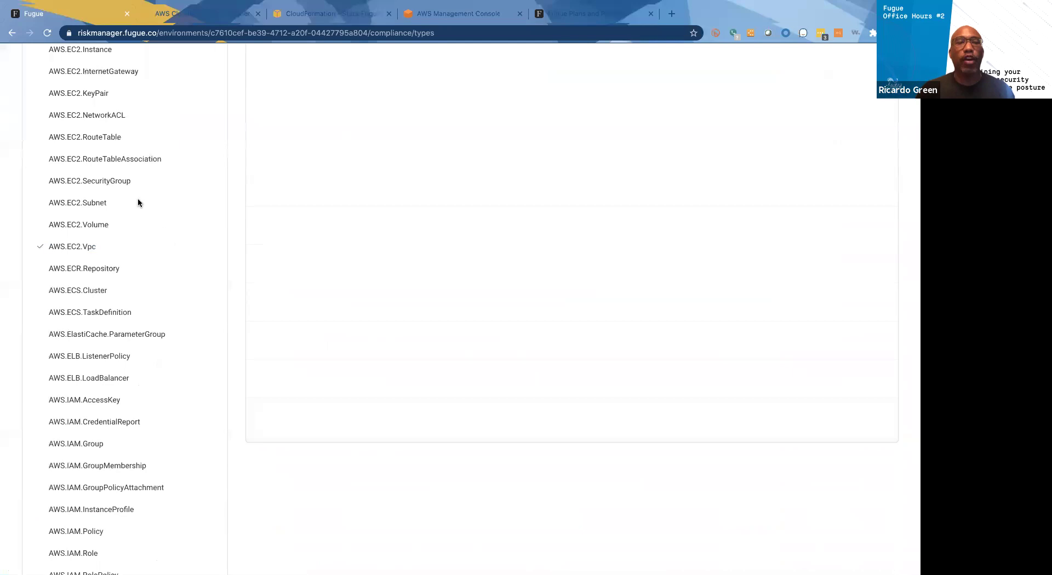
left_click(83, 138)
left_click(82, 115)
left_click(99, 181)
left_click(97, 158)
left_click(88, 207)
scroll(186, 327, "up", 3)
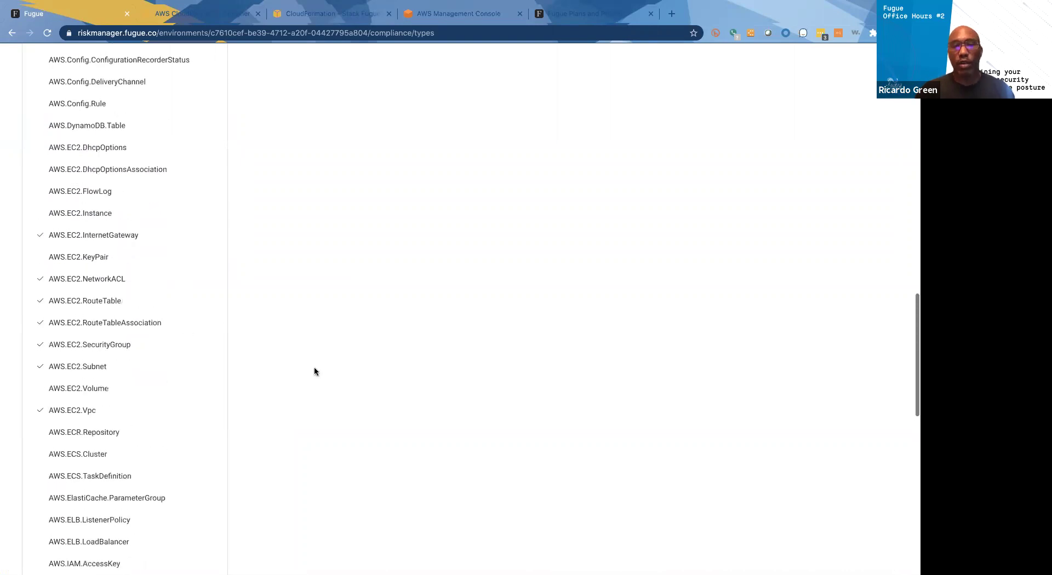
scroll(314, 371, "up", 10)
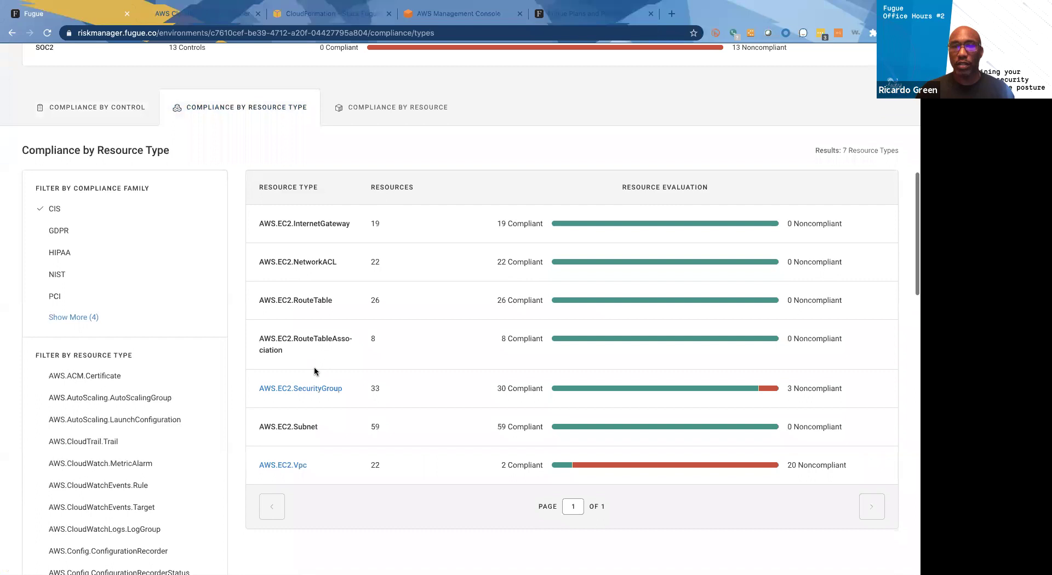
scroll(314, 370, "up", 1)
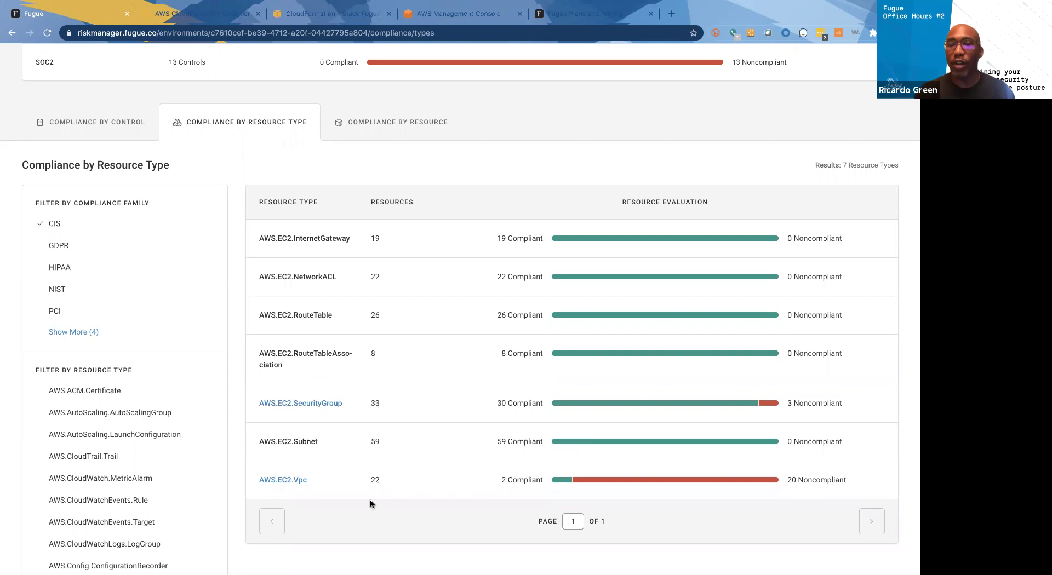
Review the noncompliant resources listed for AWS.EC2.SecurityGroup and the reasons given, and close the details
left_click(287, 405)
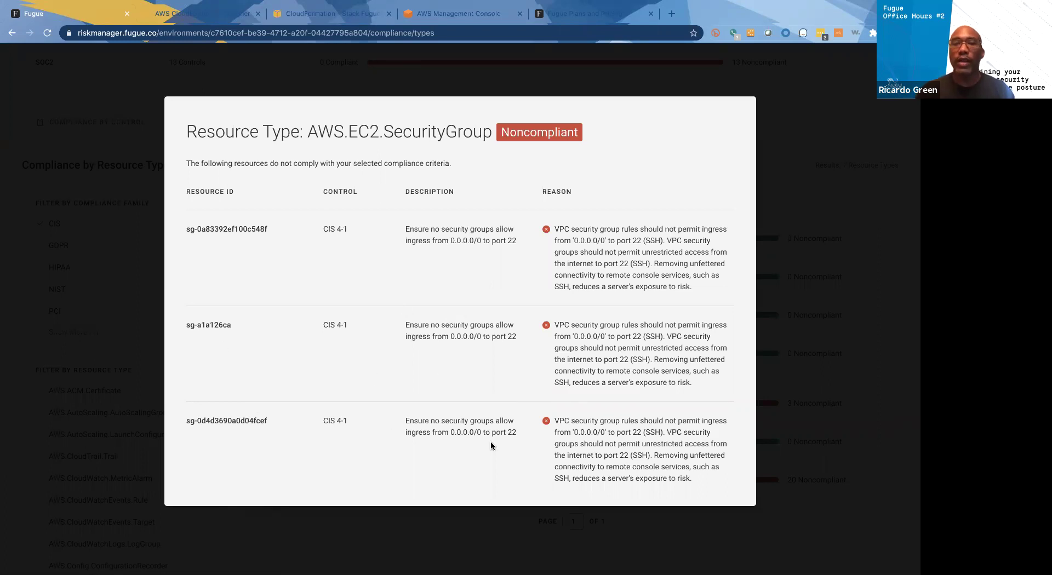
key("Escape")
scroll(232, 259, "up", 1)
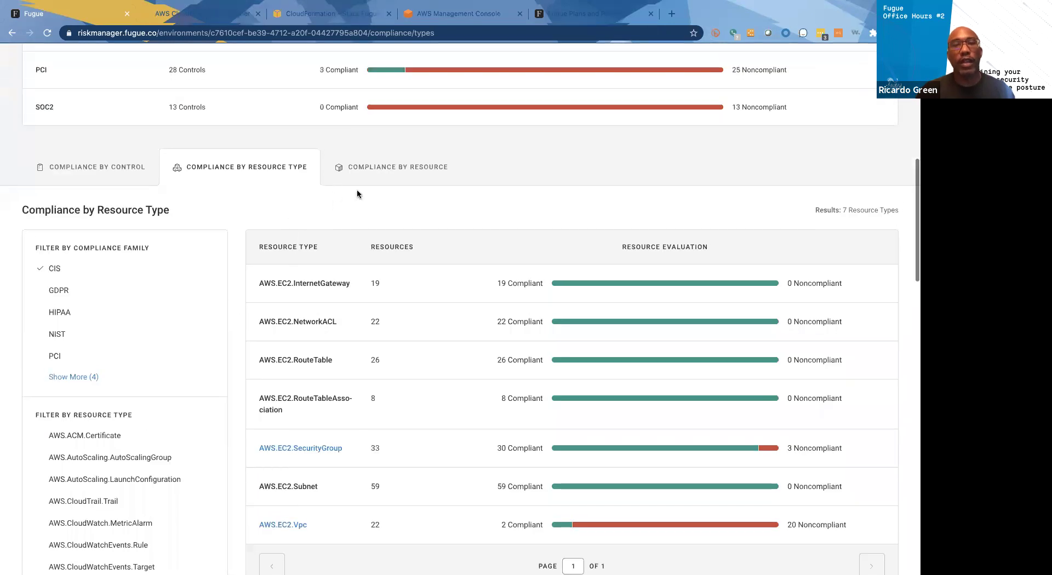
Switch to compliance by resource and filter the resources to the AWS.EC2.SecurityGroup type
left_click(395, 168)
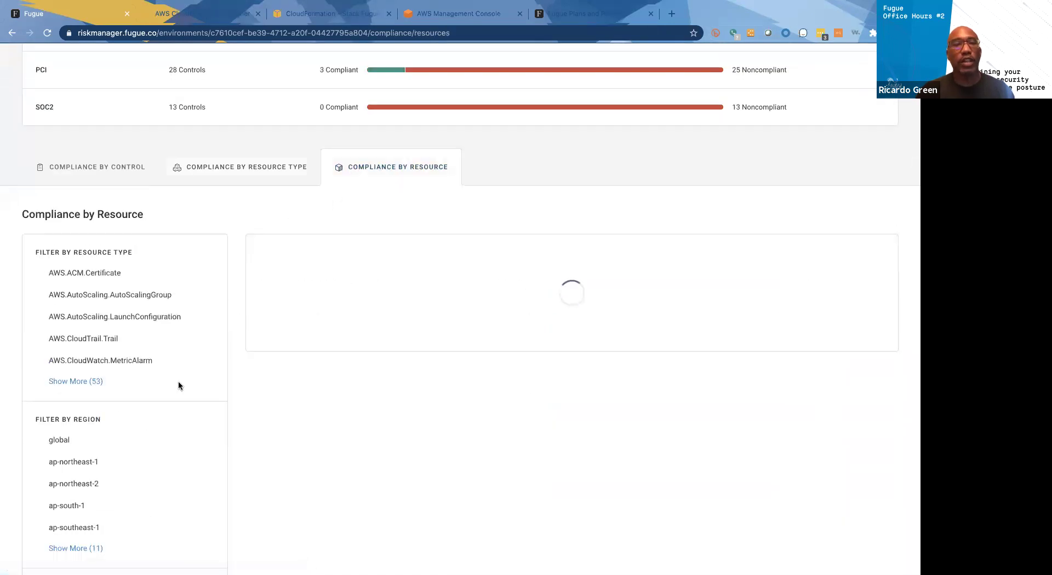
left_click(75, 382)
scroll(198, 383, "up", 7)
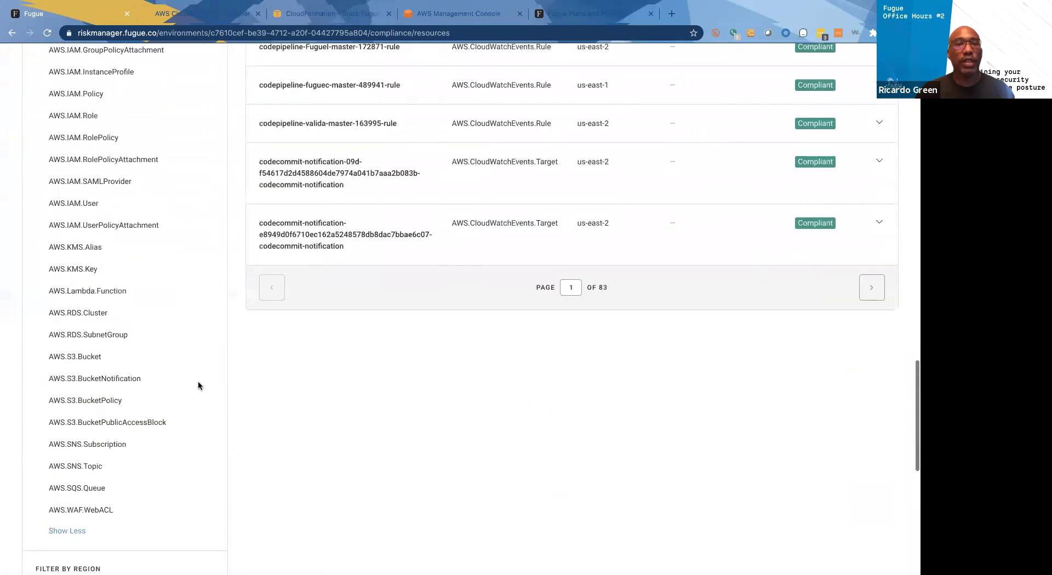
scroll(198, 383, "up", 4)
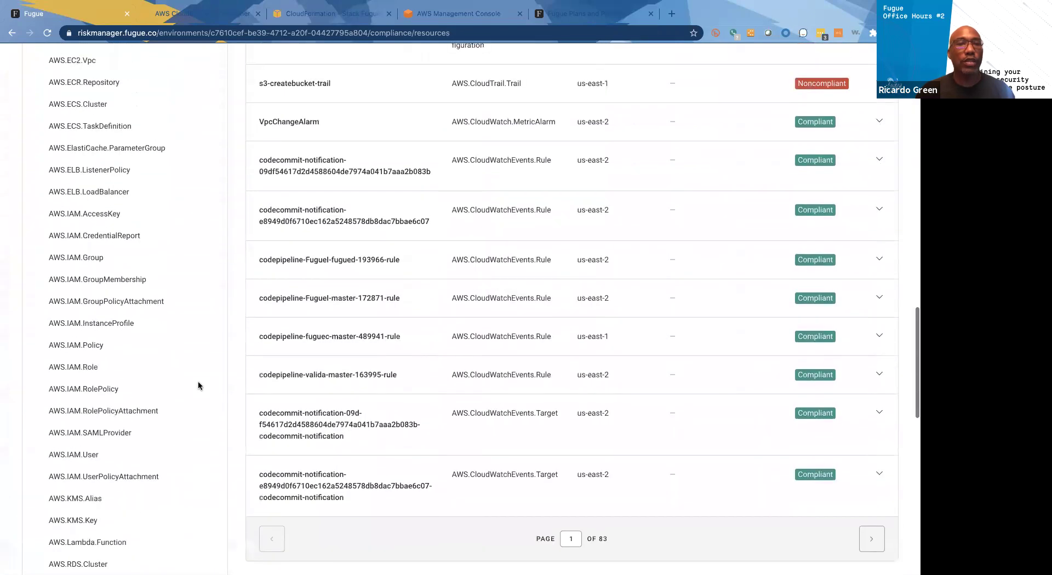
scroll(198, 385, "up", 1)
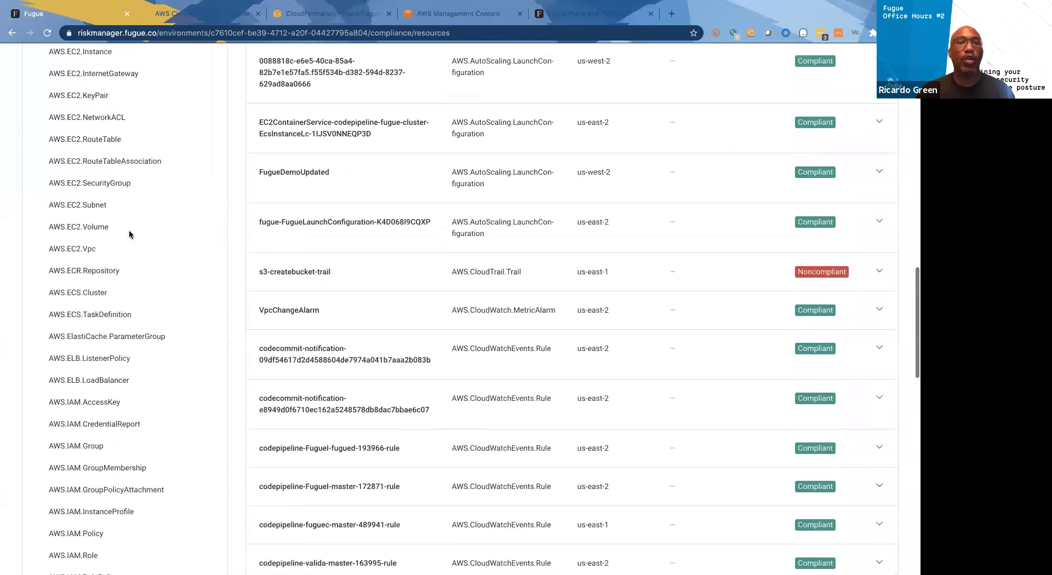
left_click(90, 183)
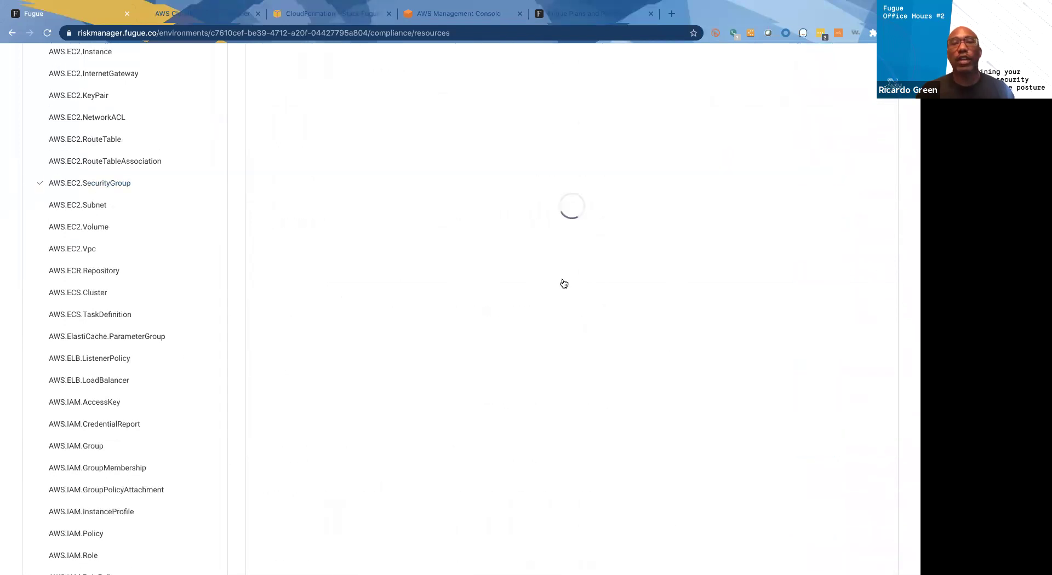
Restrict the listed security groups to those with a Noncompliant evaluation
scroll(564, 284, "up", 1)
scroll(563, 284, "down", 20)
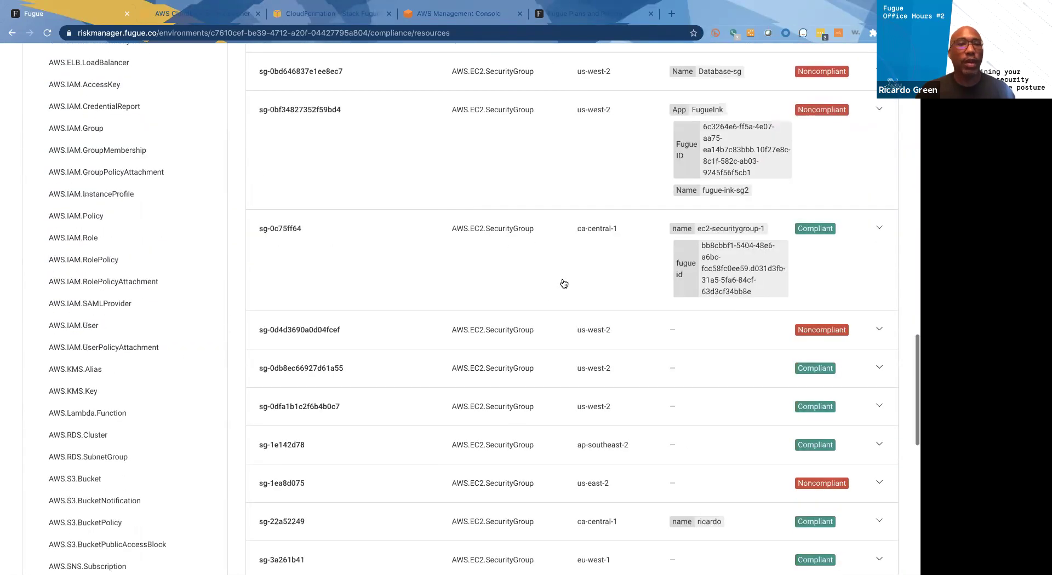
scroll(439, 389, "down", 3)
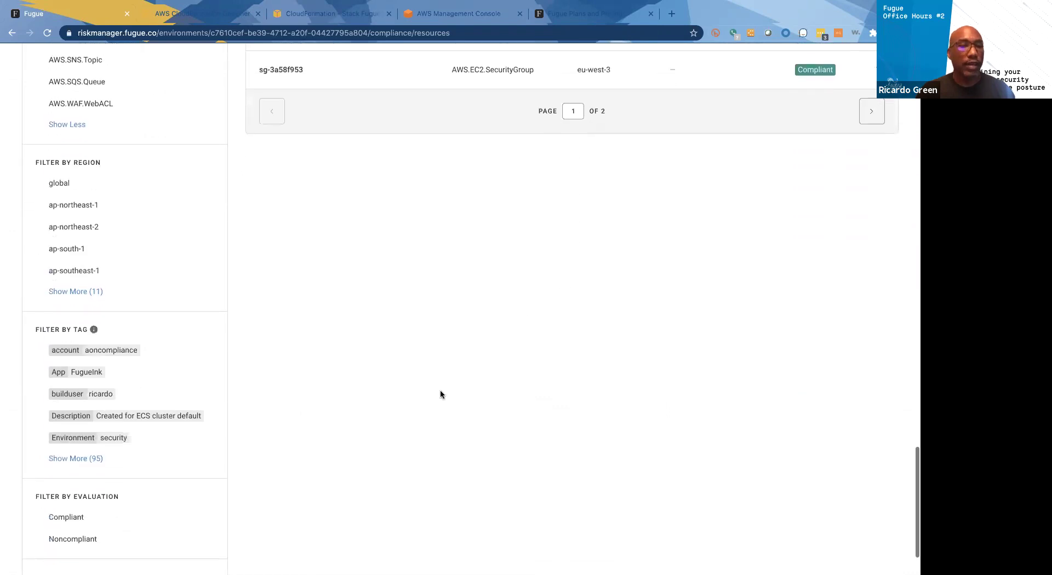
left_click(70, 463)
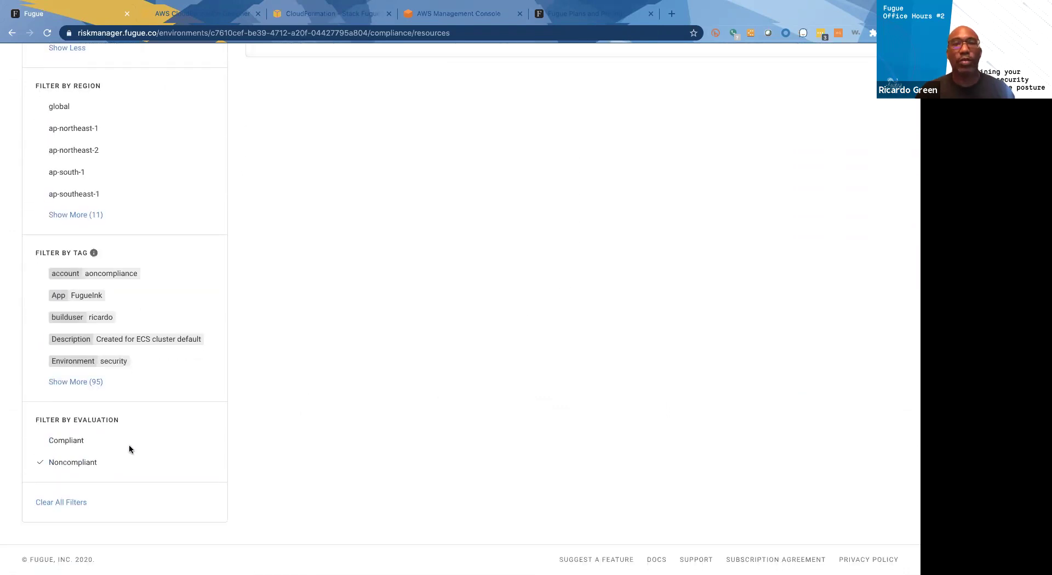
scroll(129, 446, "up", 20)
scroll(415, 360, "up", 10)
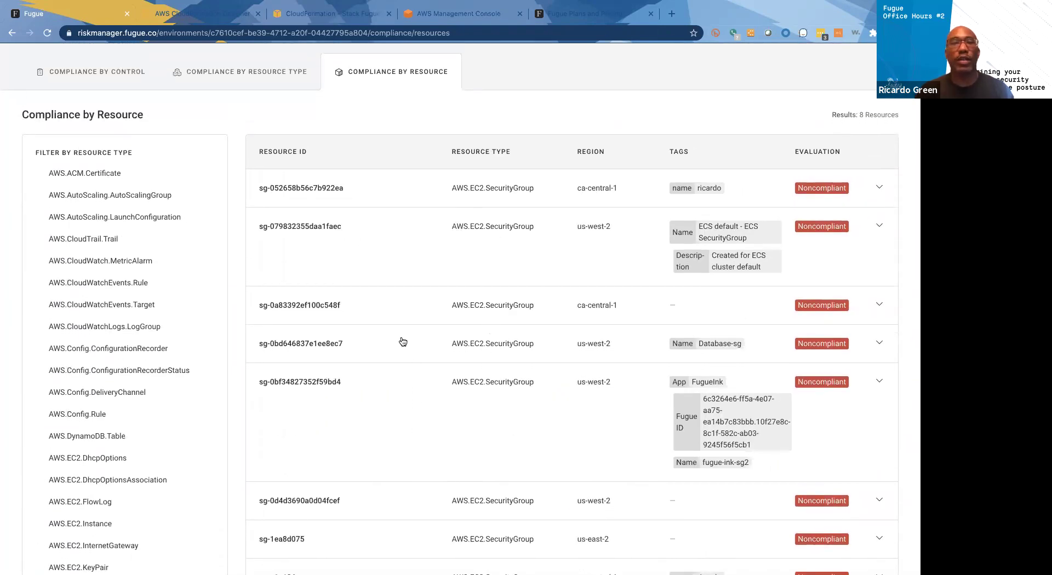
Look over the noncompliant security groups and expand the rule evaluations of the one tagged Database-sg in us-west-2
scroll(321, 404, "down", 4)
scroll(321, 404, "up", 4)
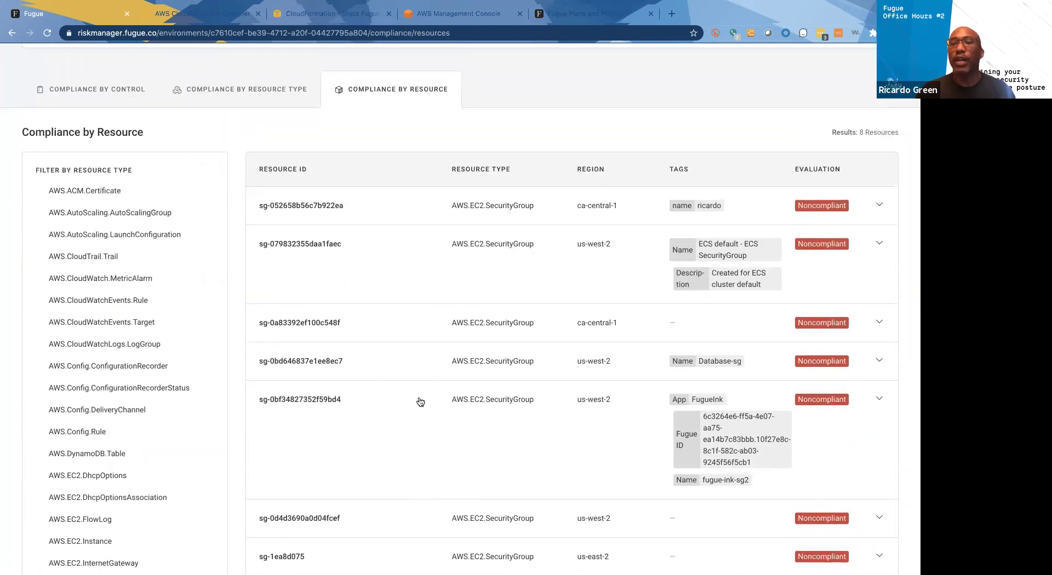
scroll(452, 414, "down", 3)
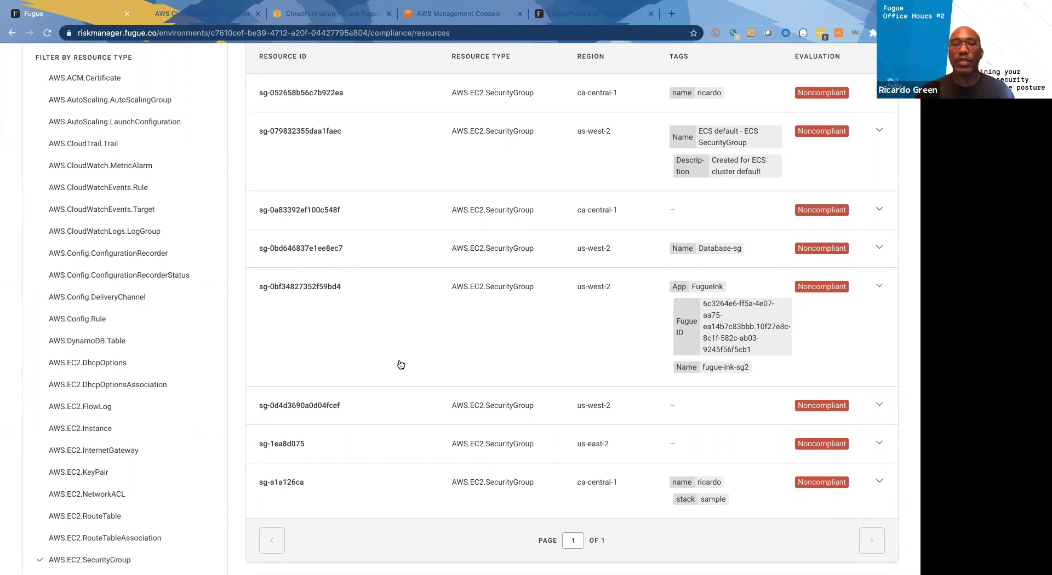
left_click(541, 262)
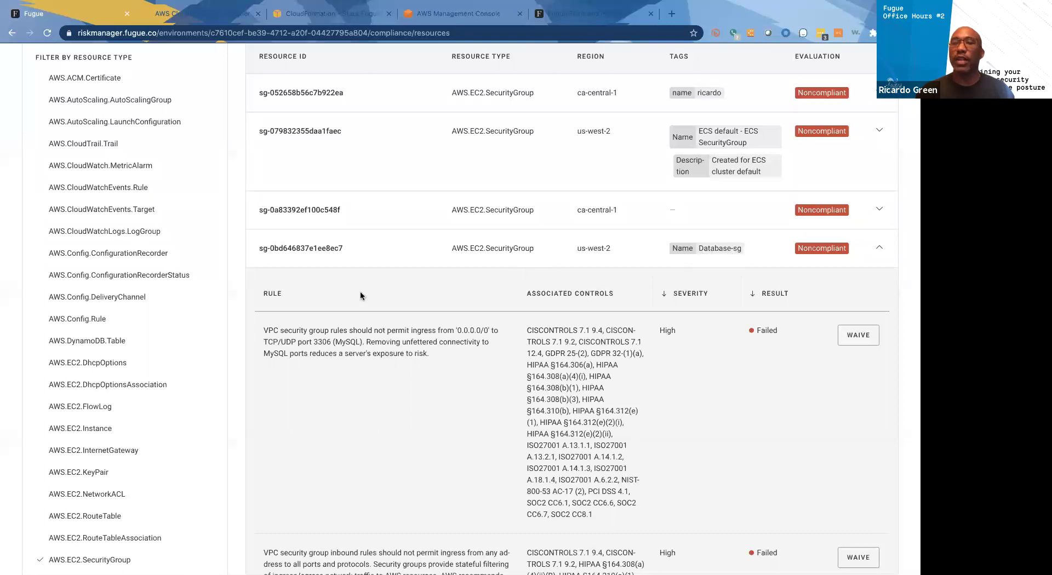
Examine the Database-sg security group's rules with their associated controls, severity and result
scroll(352, 298, "down", 3)
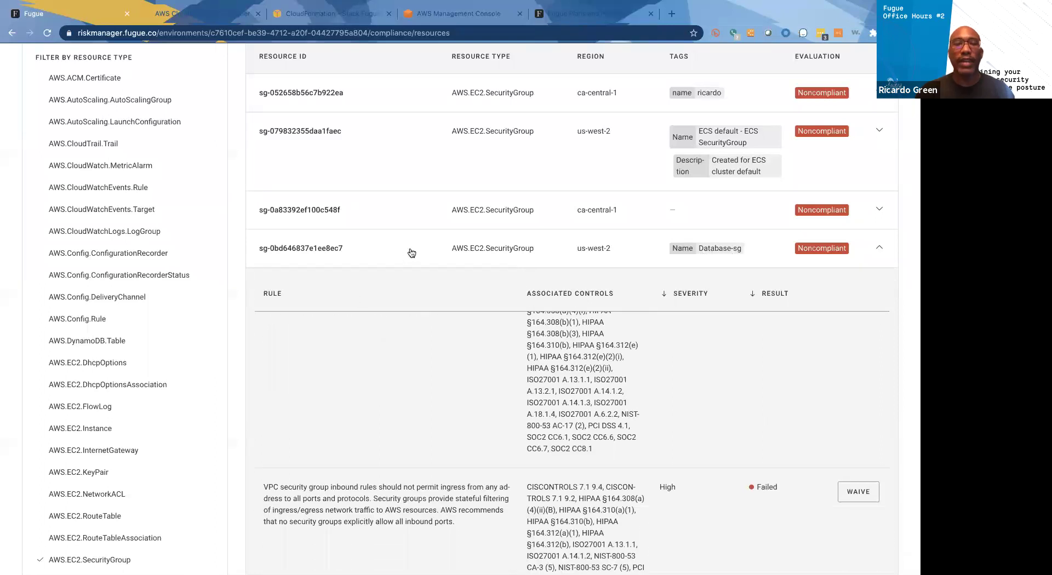
scroll(411, 252, "down", 1)
scroll(411, 253, "down", 3)
scroll(410, 249, "up", 3)
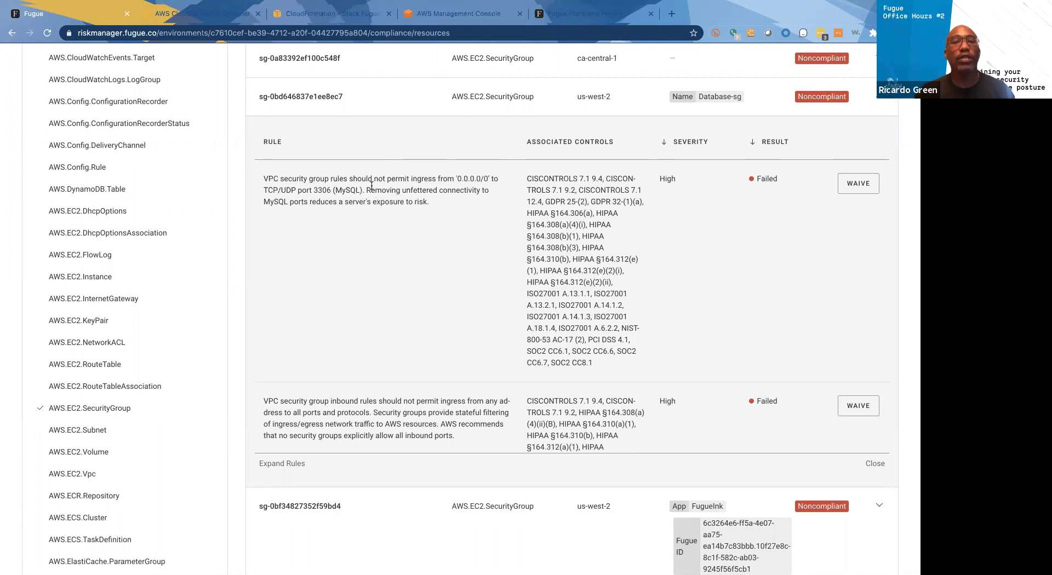
scroll(386, 310, "down", 1)
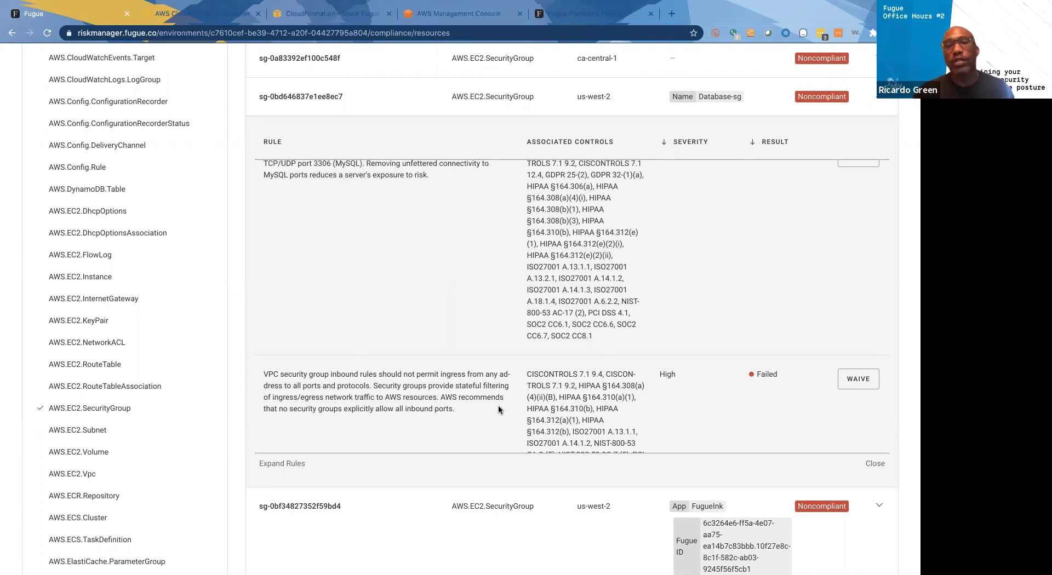
scroll(498, 409, "down", 1)
scroll(432, 392, "down", 1)
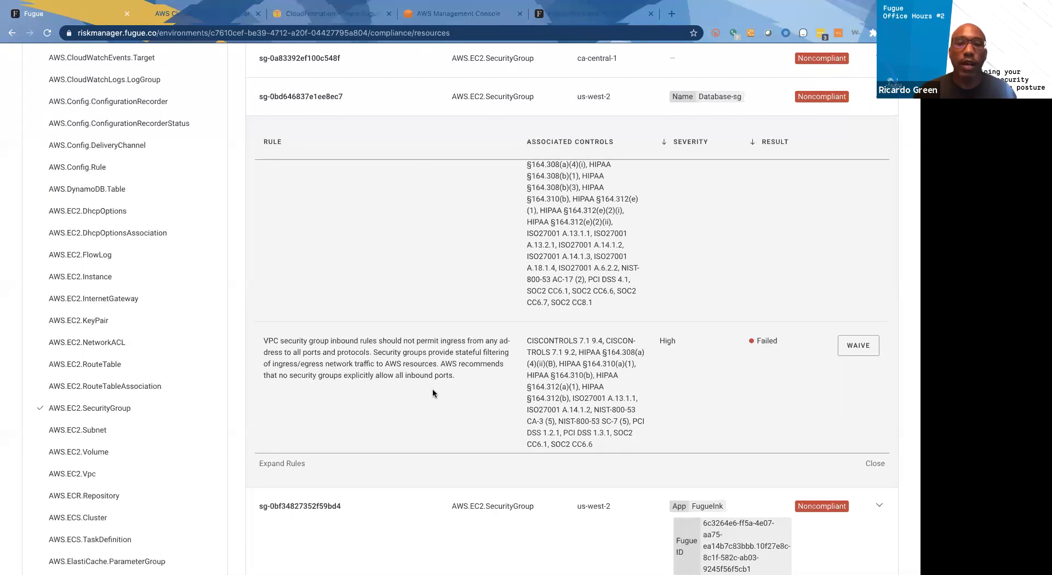
scroll(432, 391, "down", 2)
scroll(459, 330, "down", 1)
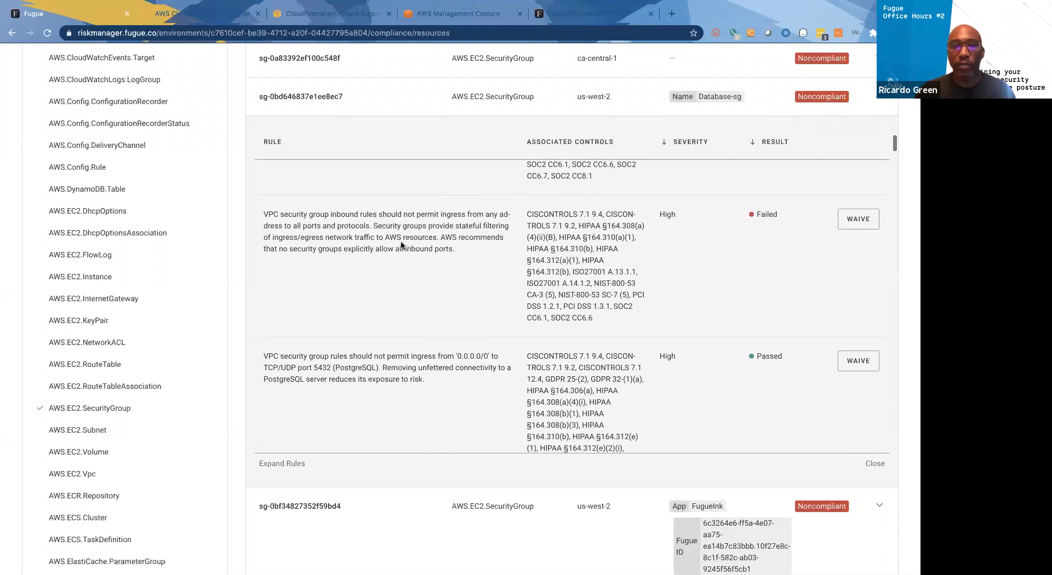
scroll(476, 302, "down", 2)
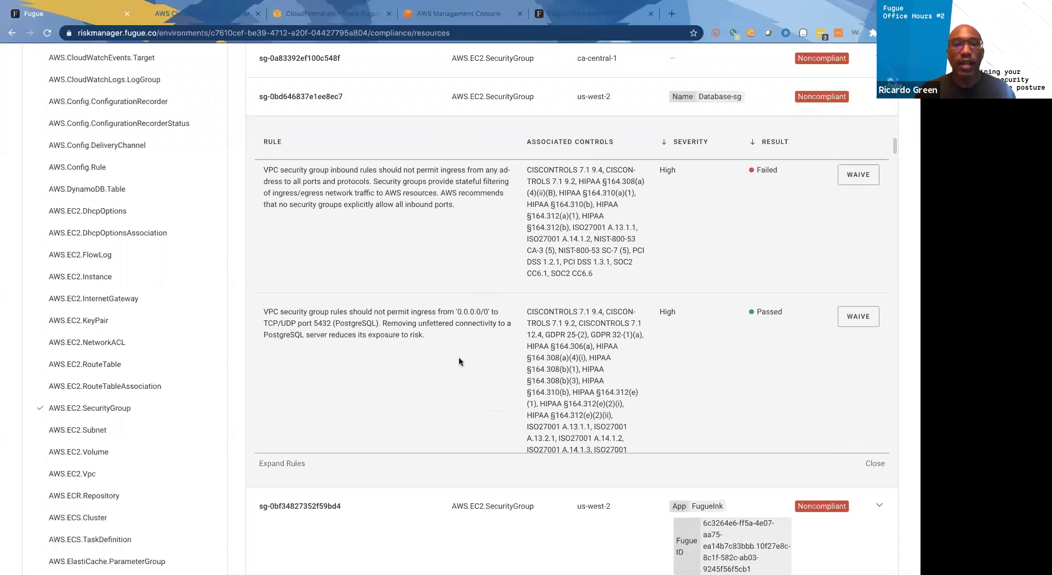
scroll(427, 354, "down", 1)
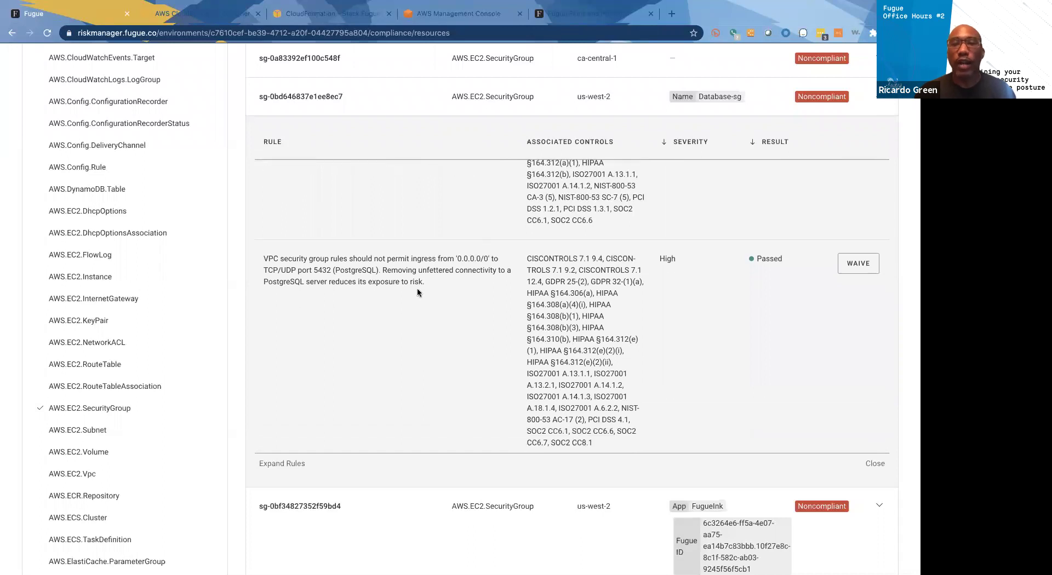
scroll(438, 326, "down", 1)
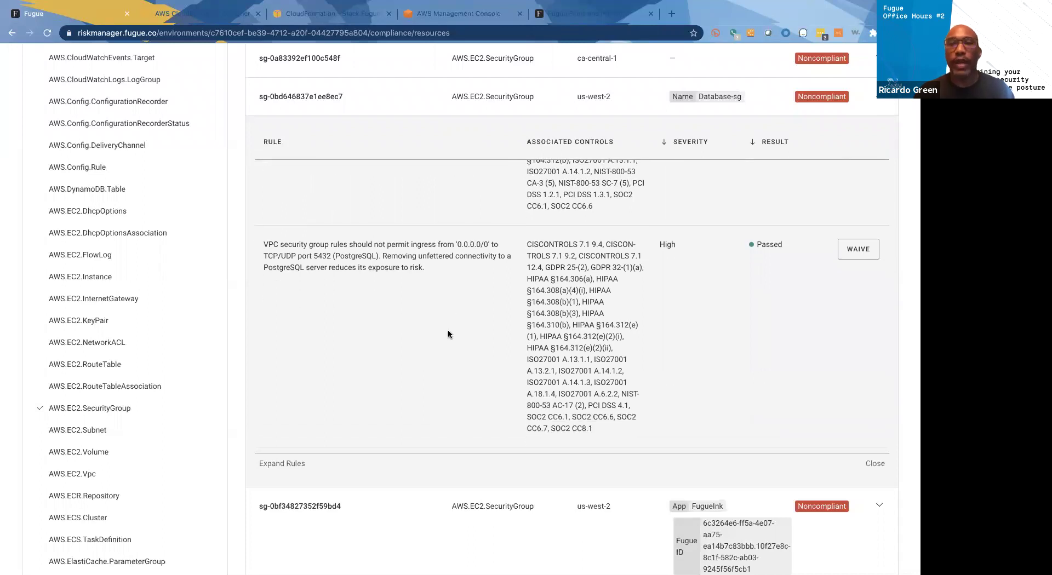
scroll(448, 334, "down", 2)
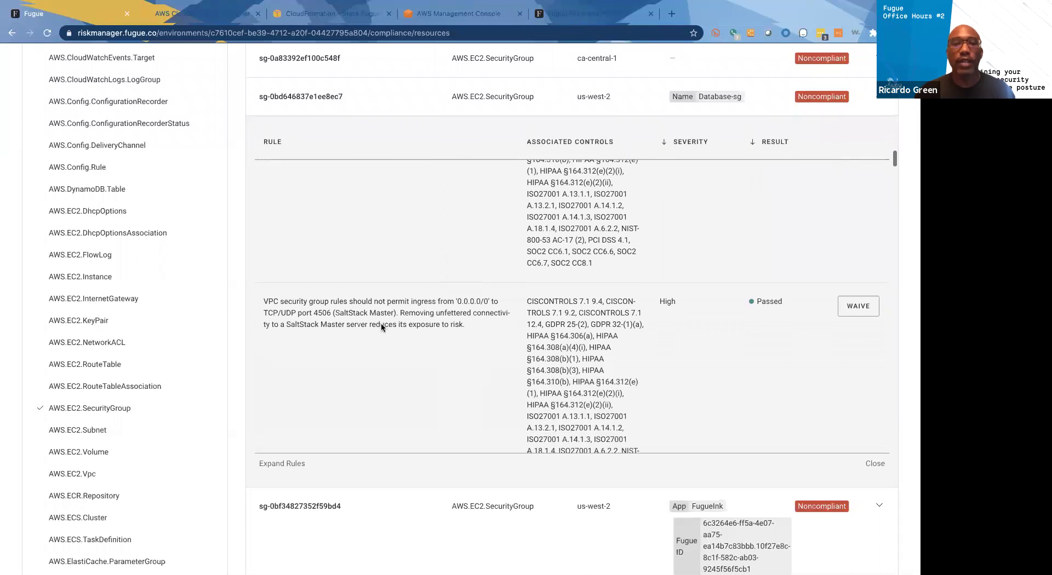
scroll(458, 349, "down", 2)
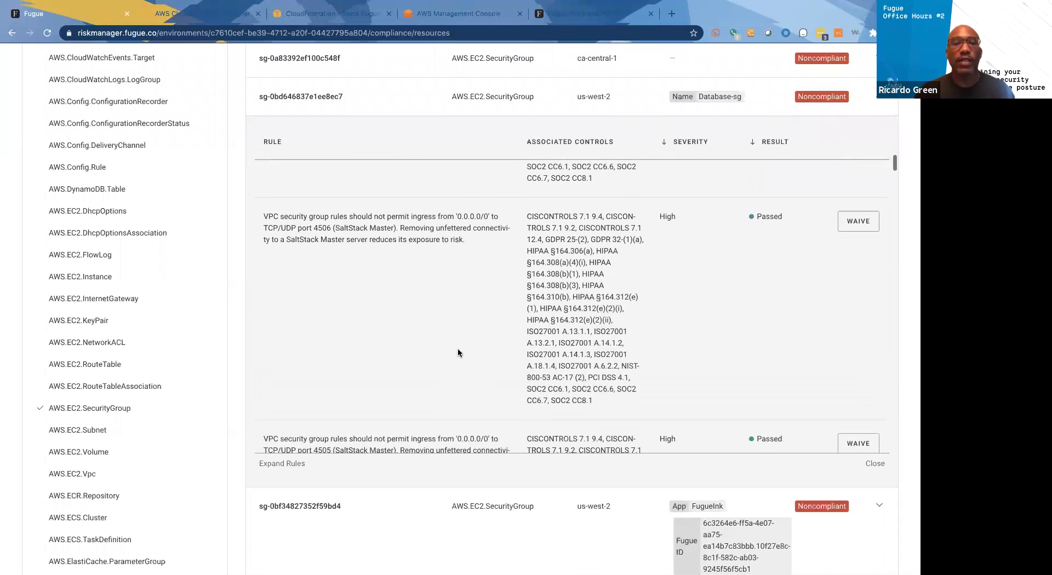
scroll(487, 356, "down", 3)
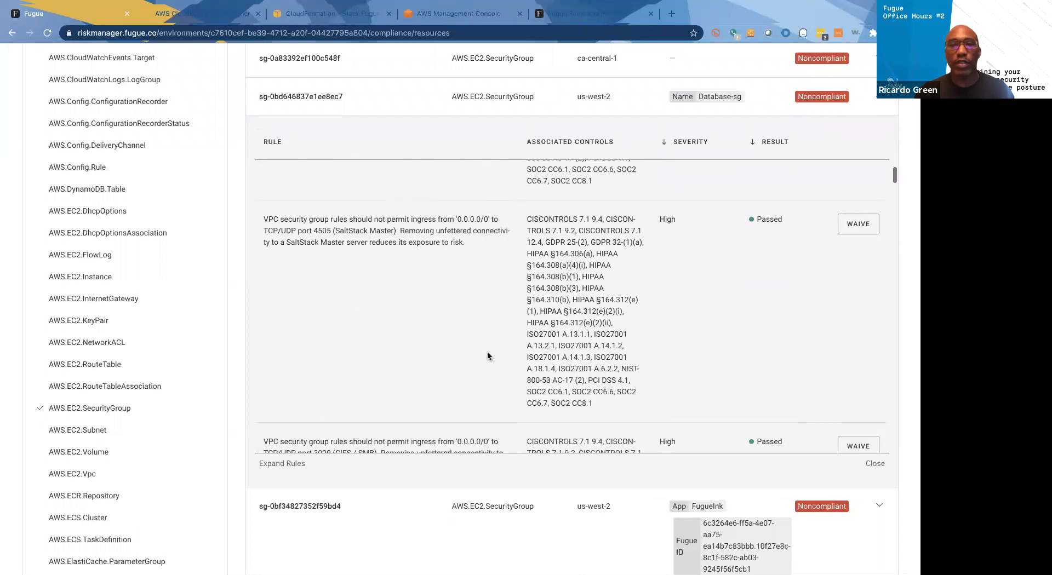
Reverse the result sorting of the Database-sg security group's rules to list passed rules first
scroll(488, 353, "up", 8)
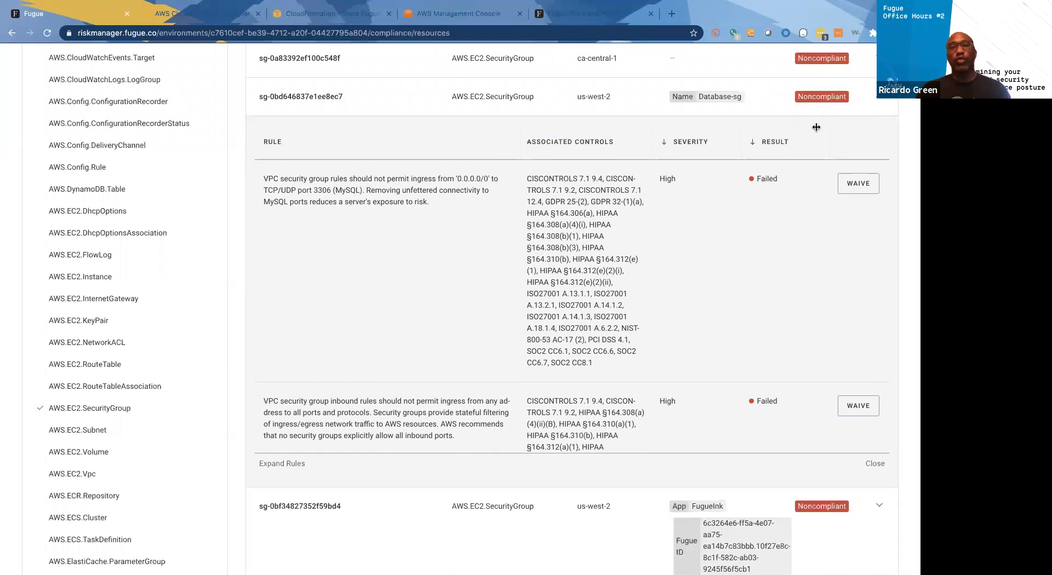
left_click(810, 144)
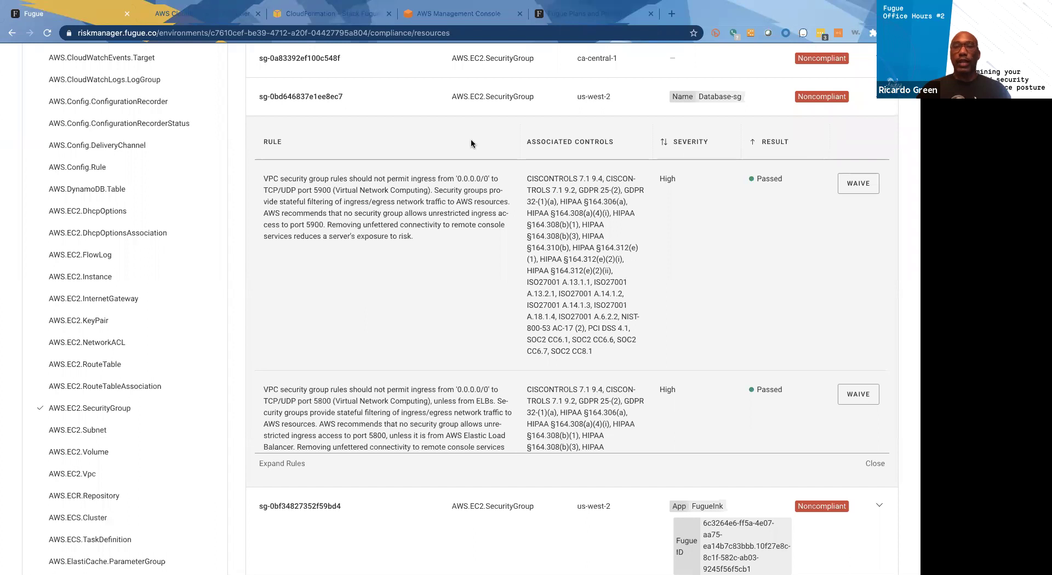
Collapse the Database-sg security group's rule evaluations and look through the full list of tags offered for filtering resources
left_click(875, 464)
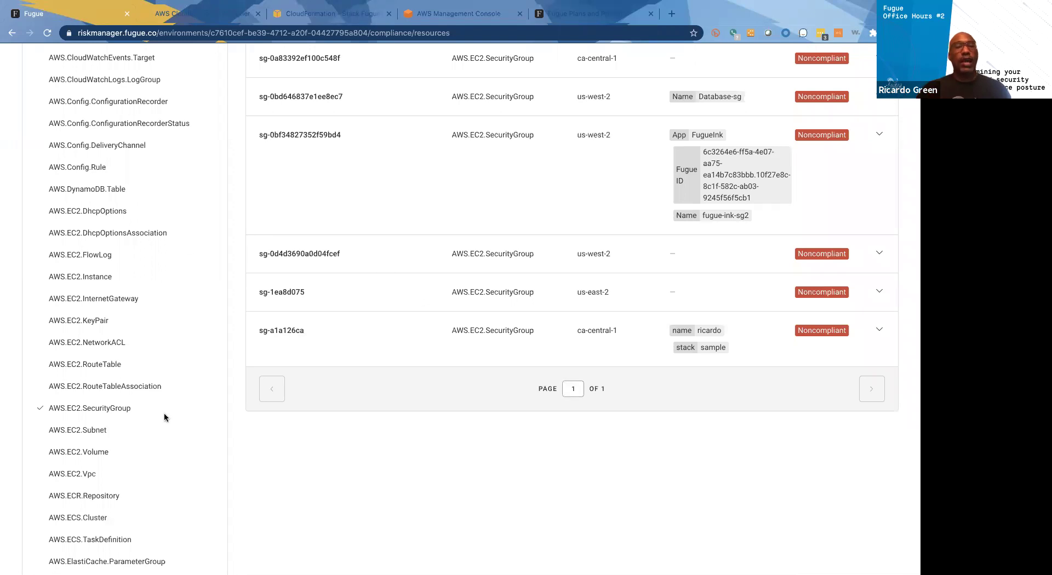
scroll(164, 413, "down", 2)
scroll(211, 430, "down", 10)
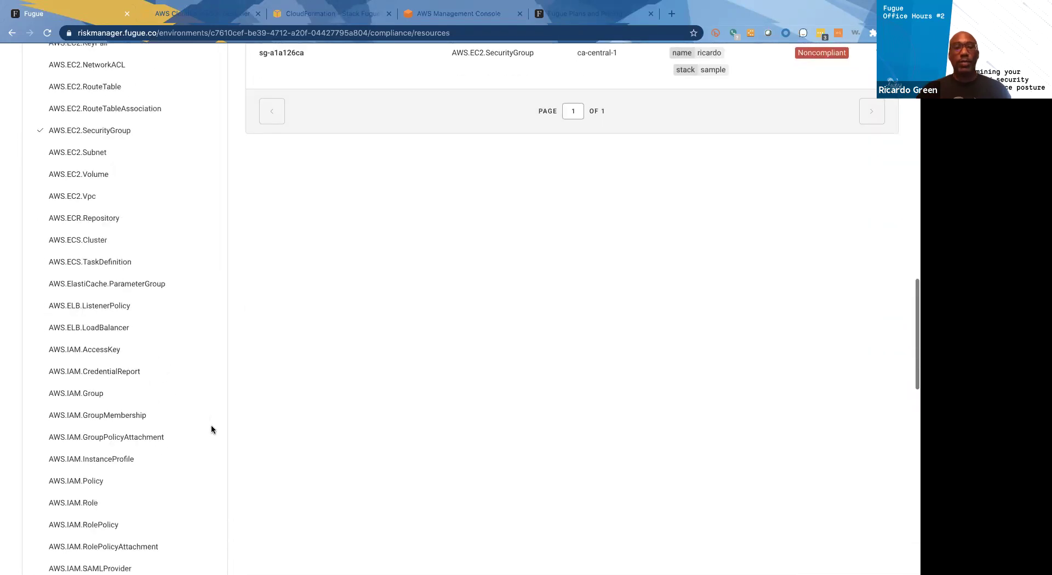
scroll(125, 430, "down", 8)
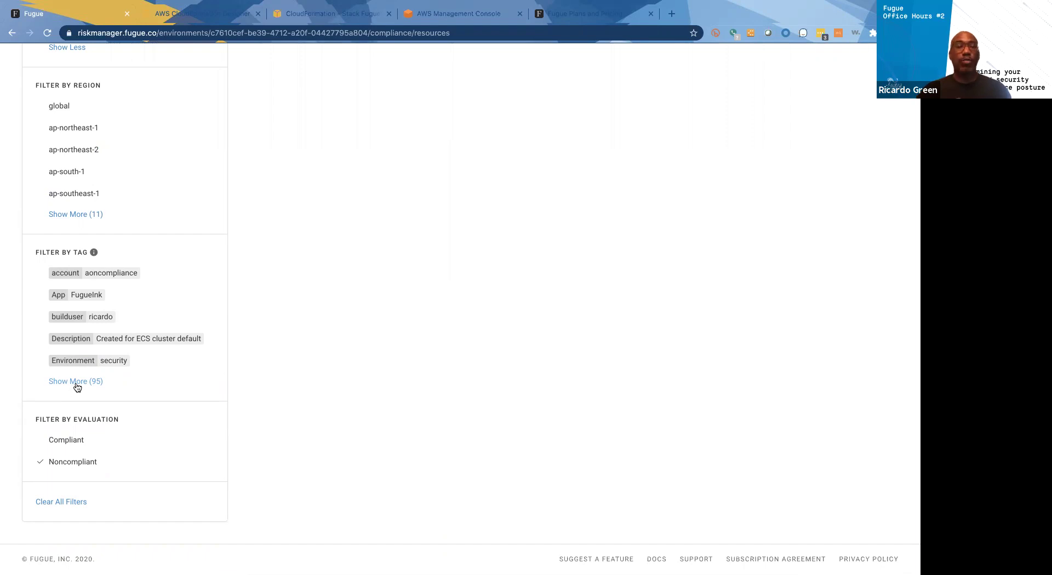
left_click(77, 383)
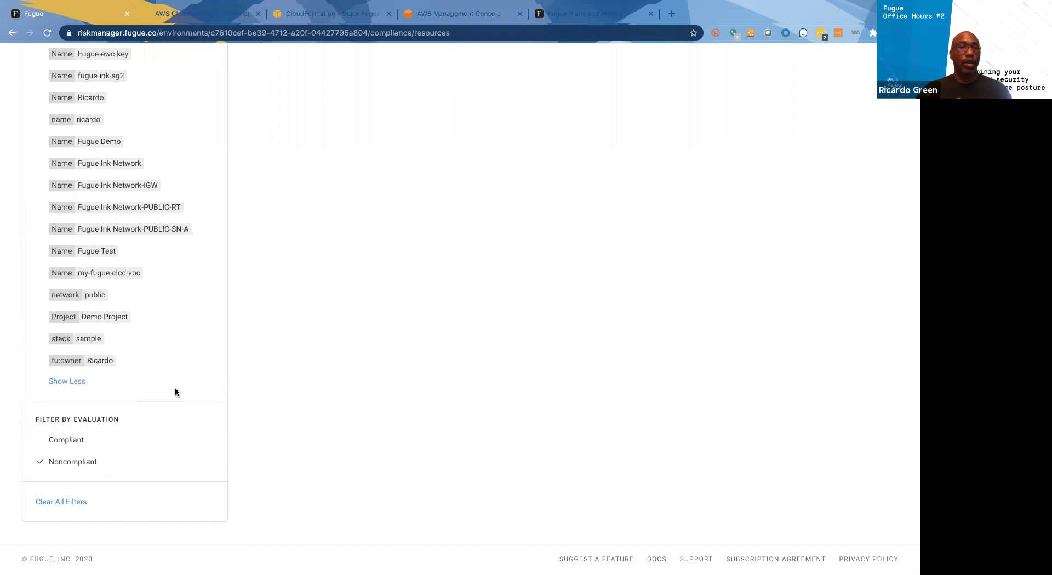
scroll(176, 390, "up", 10)
scroll(175, 390, "up", 15)
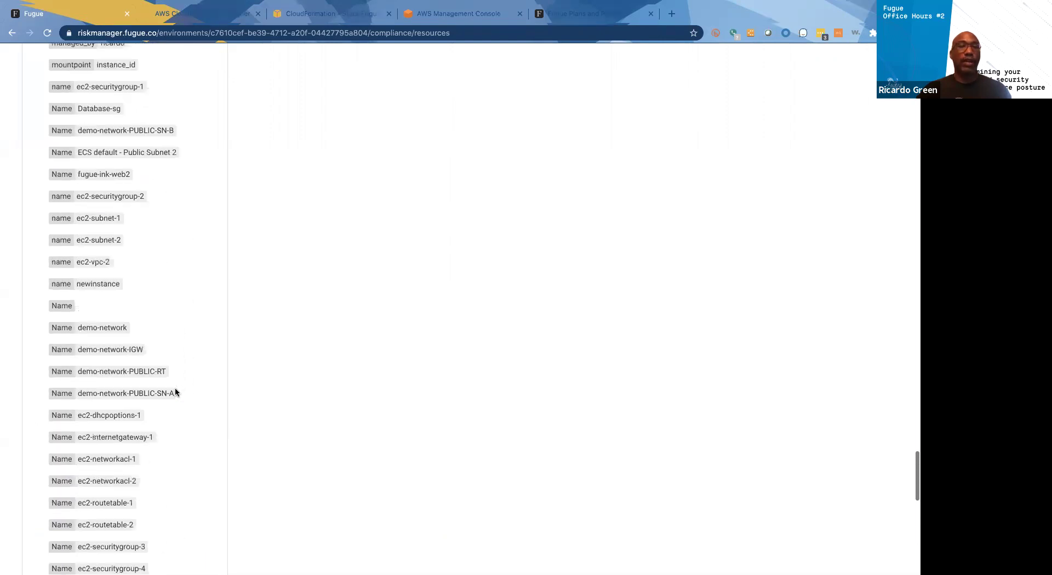
scroll(175, 391, "down", 15)
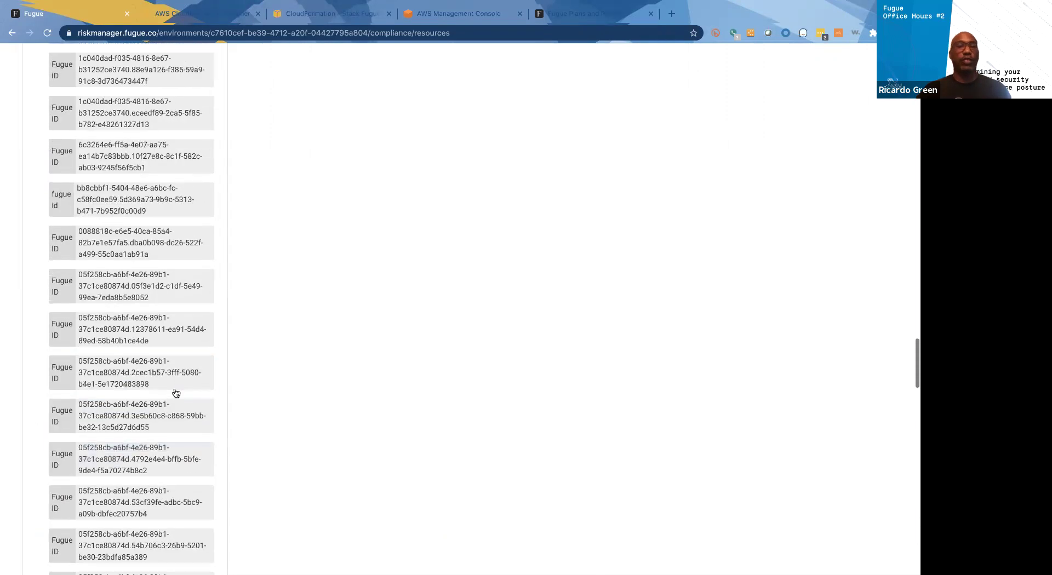
scroll(176, 387, "down", 7)
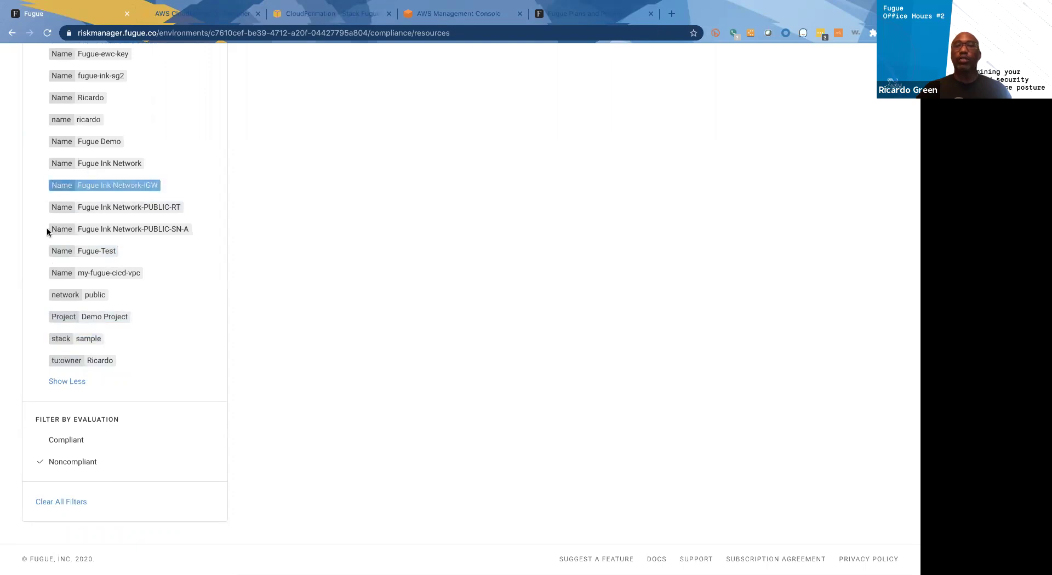
left_click(66, 387)
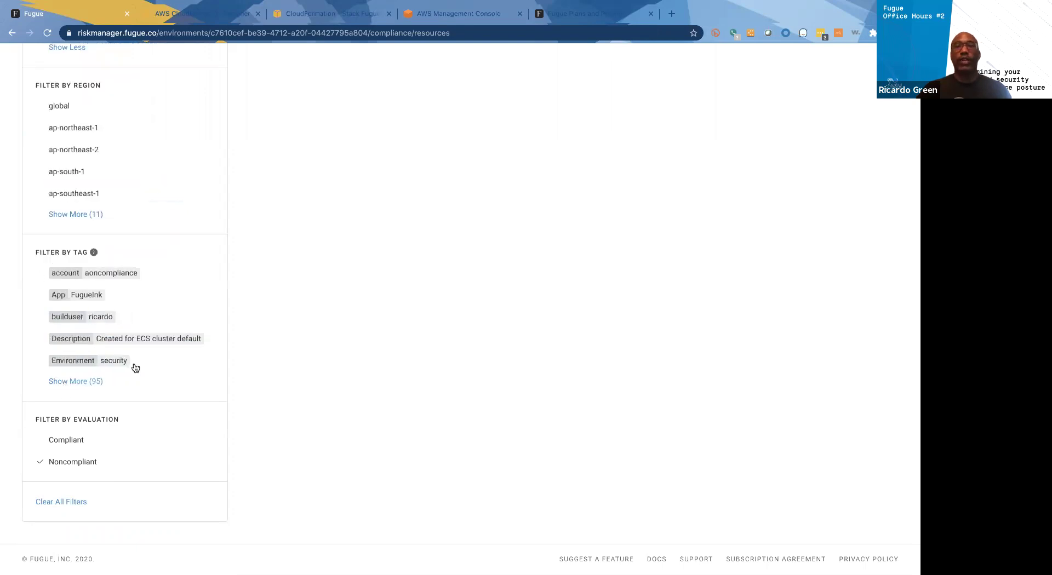
Show compliance by control and restrict the controls to the GDPR compliance family
scroll(214, 361, "up", 4)
scroll(215, 366, "up", 4)
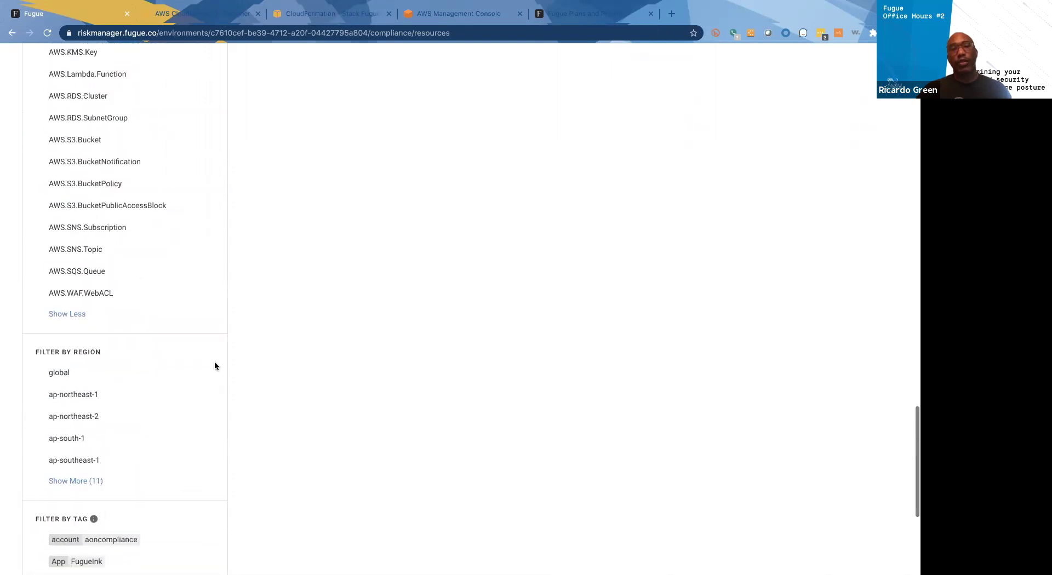
scroll(185, 420, "up", 15)
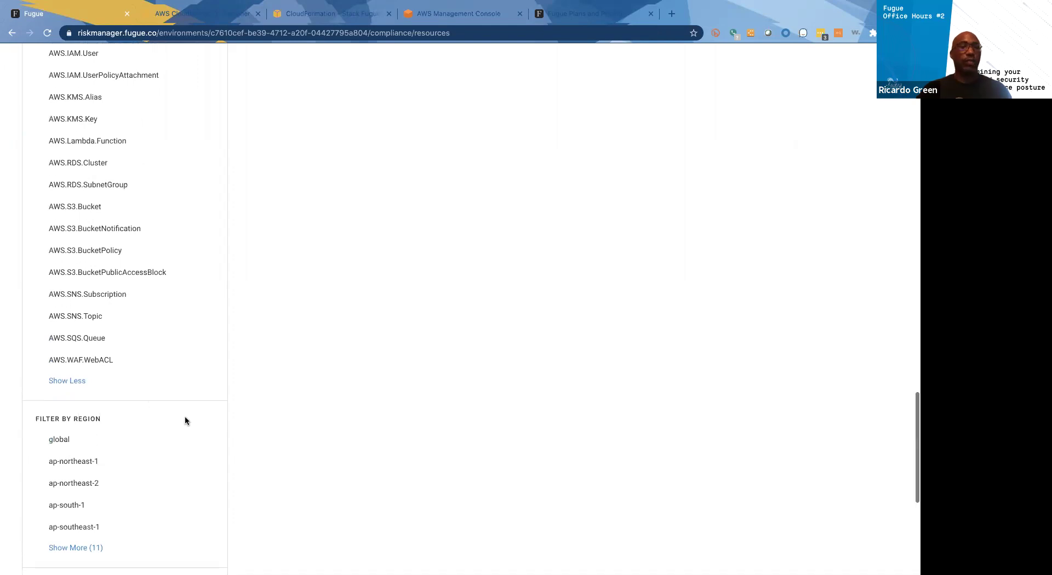
scroll(185, 415, "up", 15)
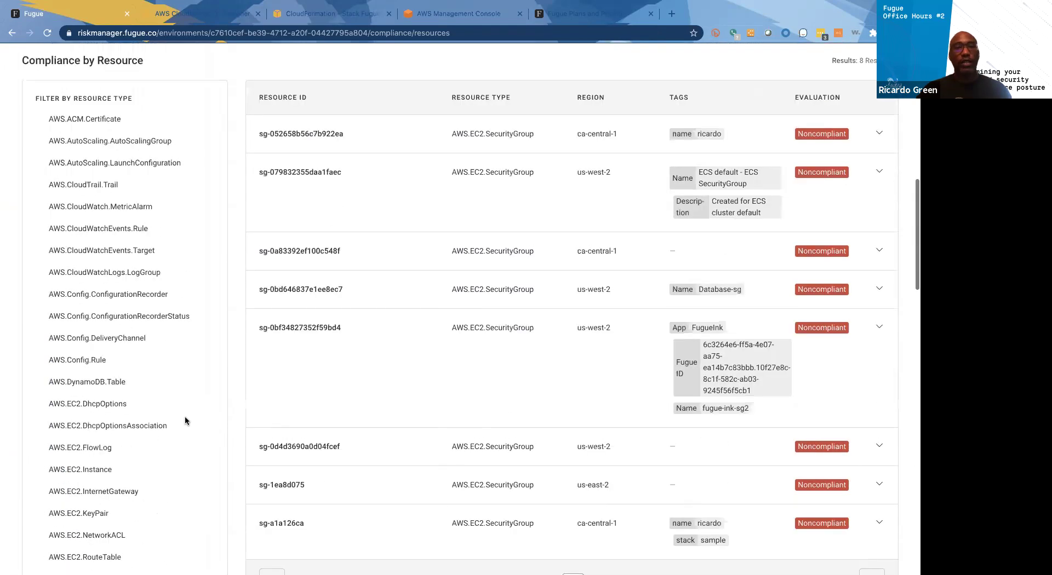
scroll(185, 416, "down", 4)
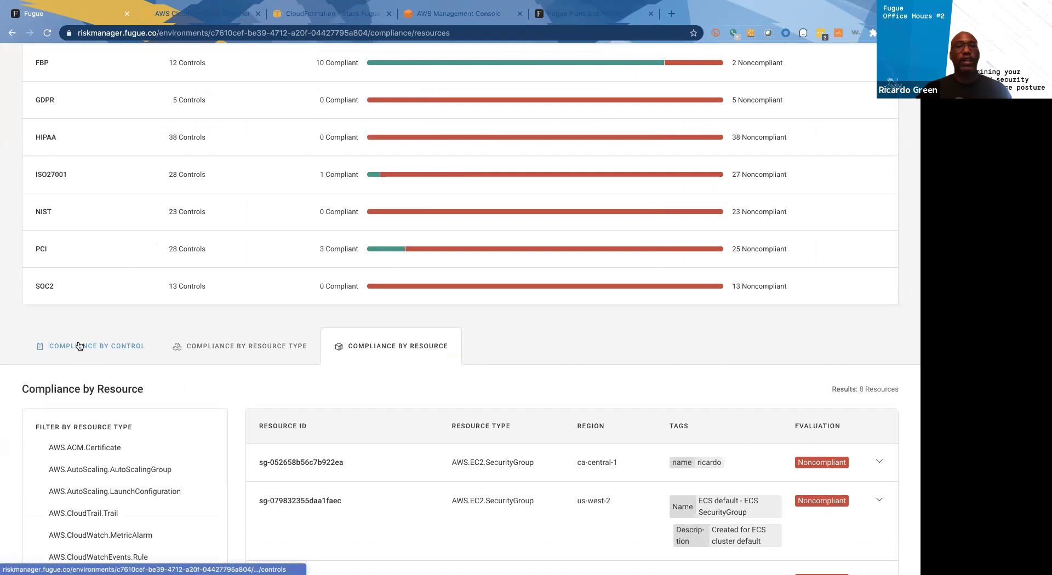
left_click(78, 349)
scroll(195, 425, "down", 1)
left_click(57, 430)
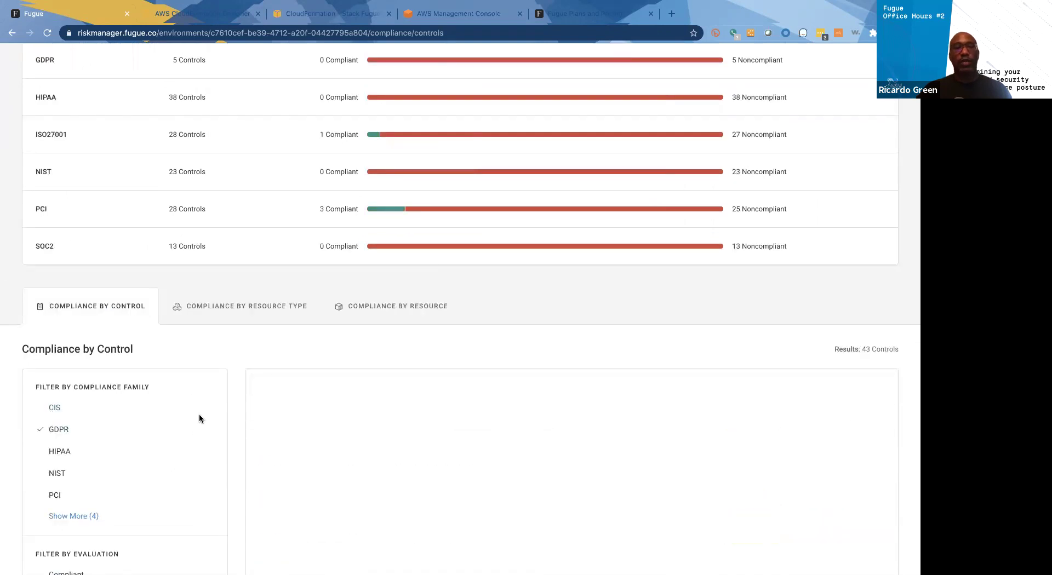
scroll(199, 413, "down", 3)
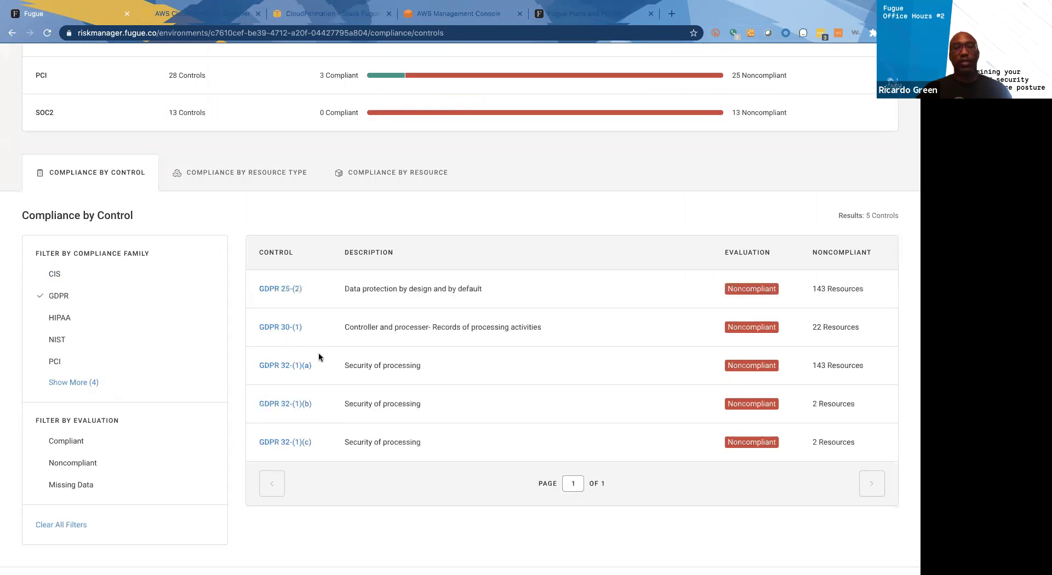
Switch the compliance family filter from GDPR to HIPAA and look through the HIPAA controls
left_click(60, 319)
scroll(468, 376, "down", 2)
scroll(468, 376, "down", 2)
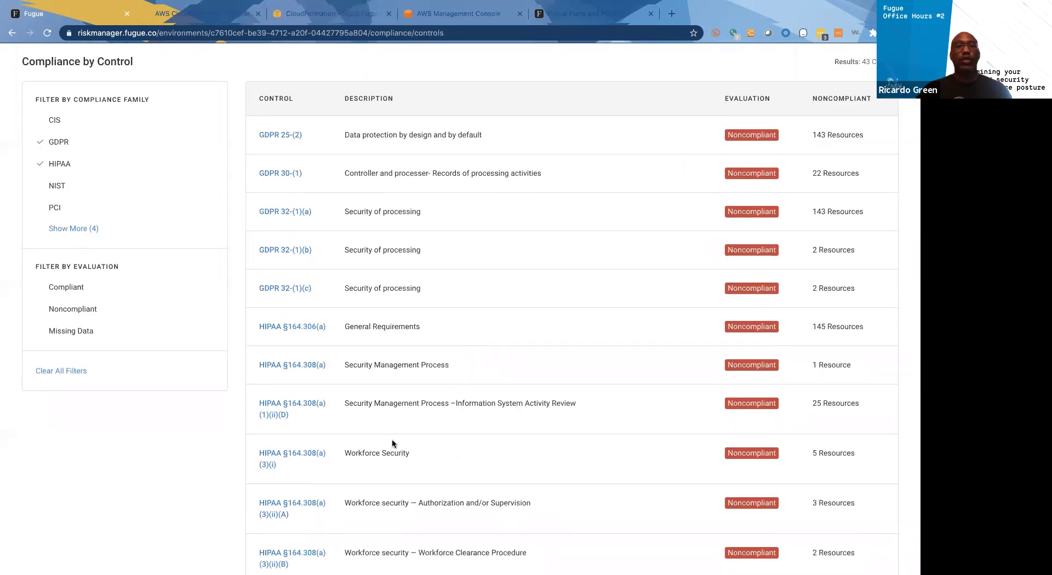
left_click(55, 149)
scroll(568, 292, "down", 1)
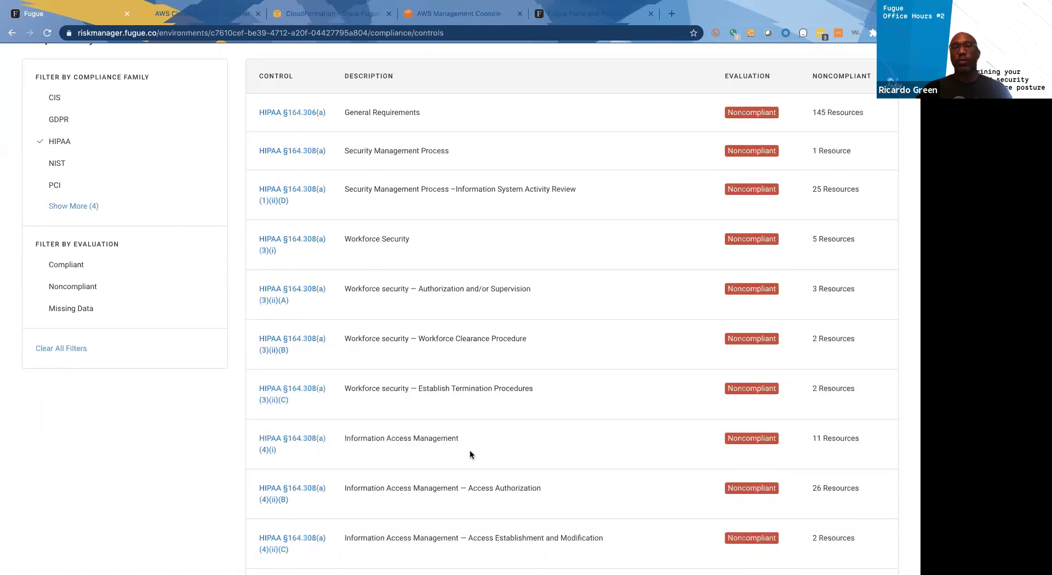
scroll(470, 454, "down", 7)
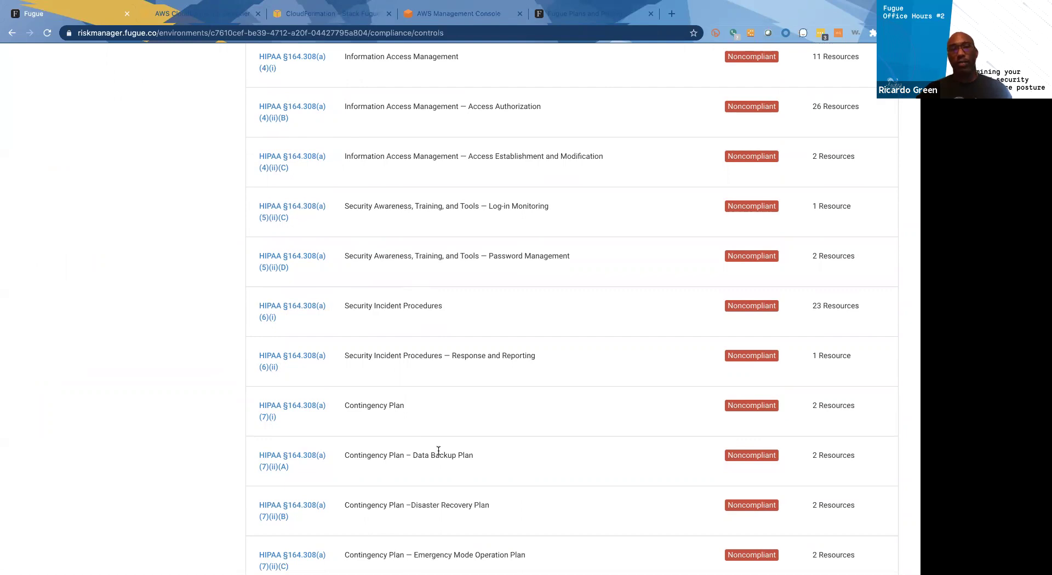
scroll(438, 451, "up", 13)
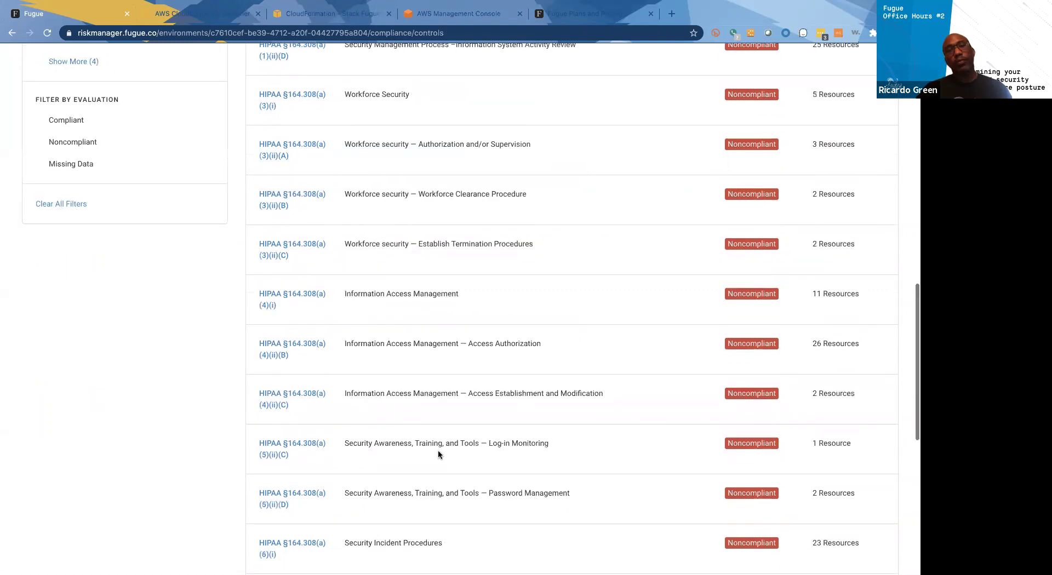
scroll(438, 449, "up", 6)
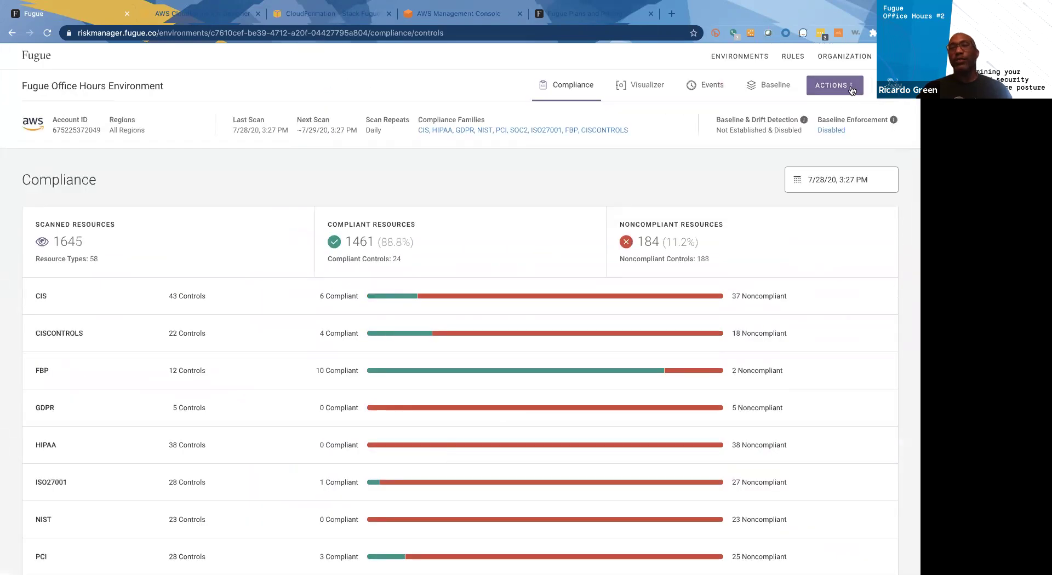
Examine the environment's compliance report email settings, including the enable, recipient and frequency options, and leave without saving
left_click(848, 93)
left_click(813, 169)
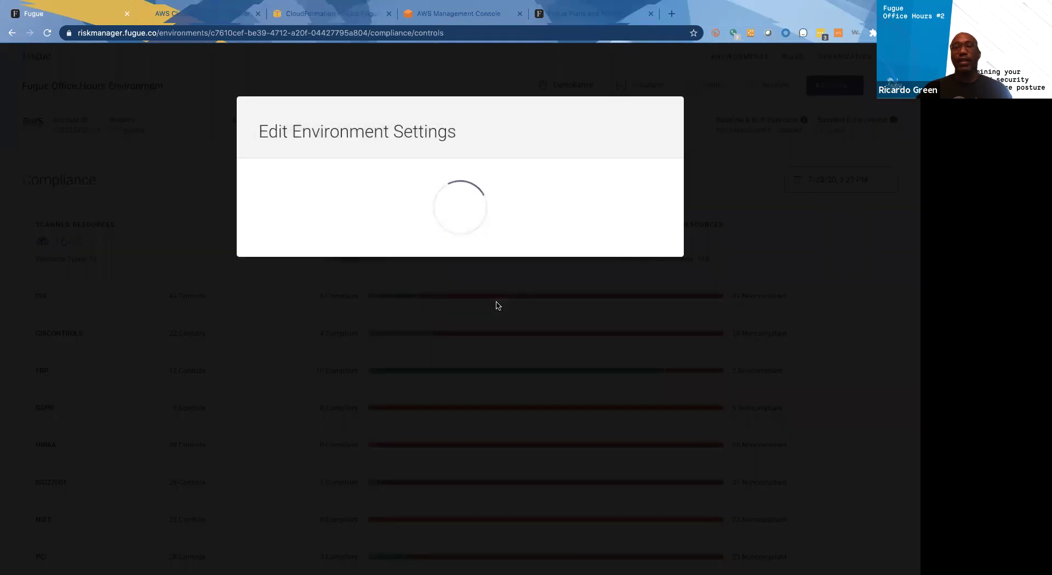
left_click(508, 179)
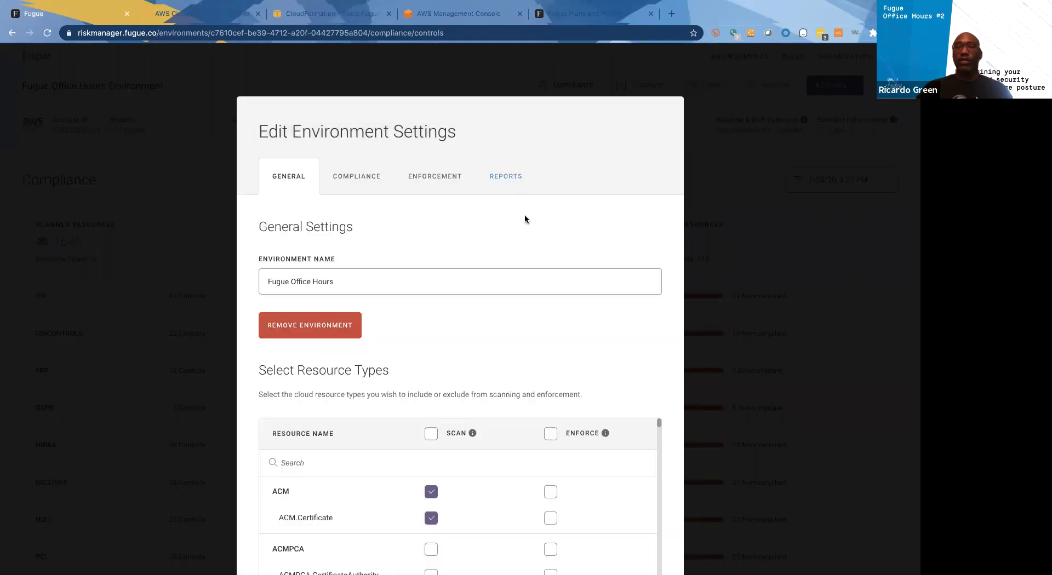
left_click(272, 267)
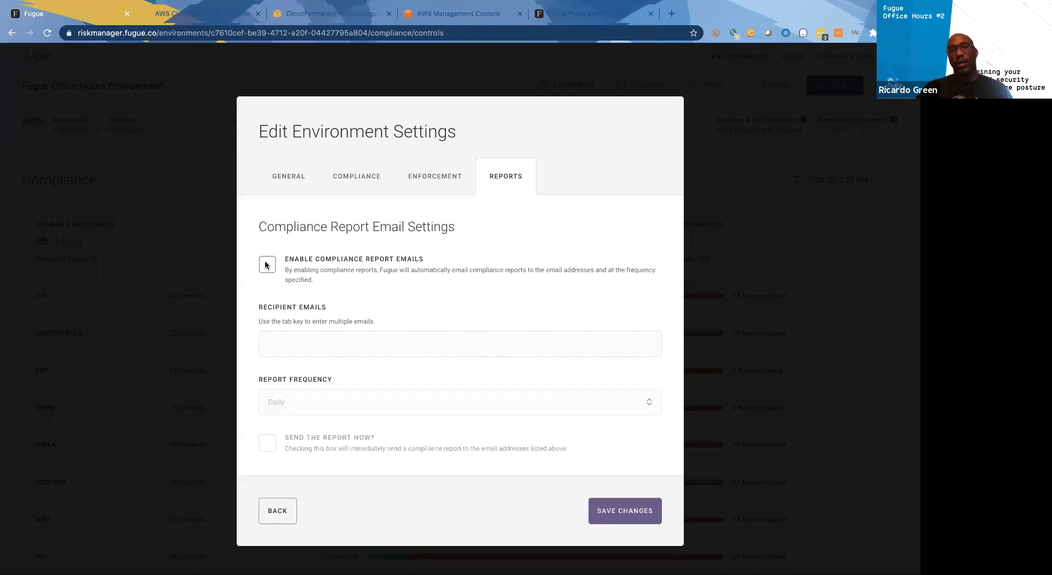
left_click(281, 341)
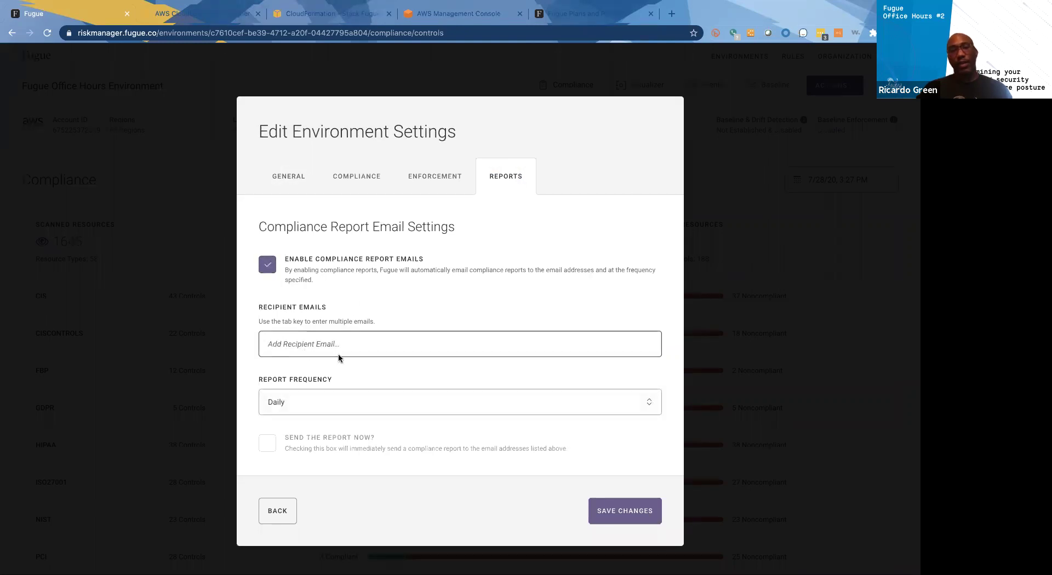
left_click(383, 400)
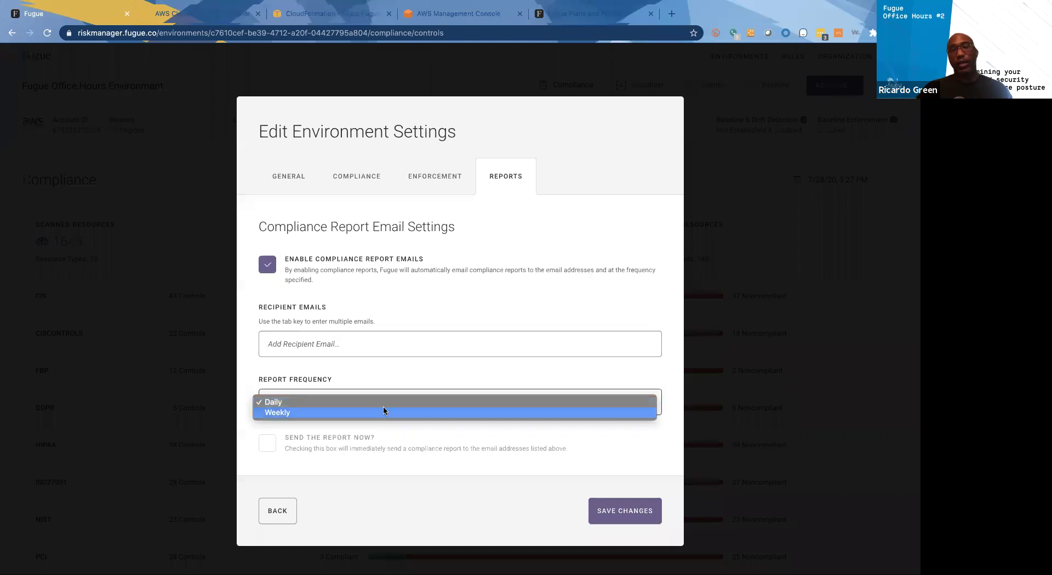
left_click(403, 376)
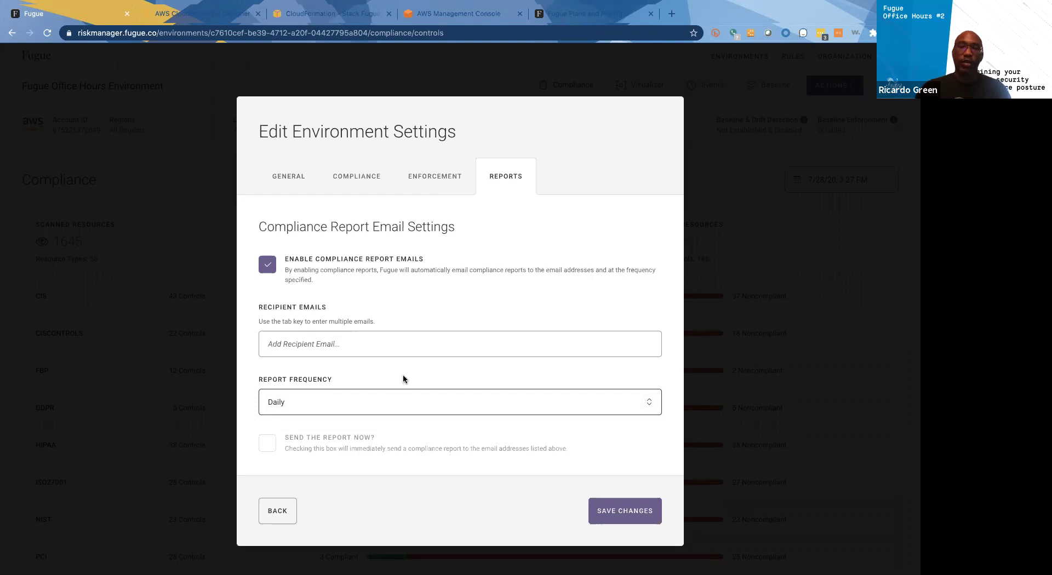
left_click(276, 511)
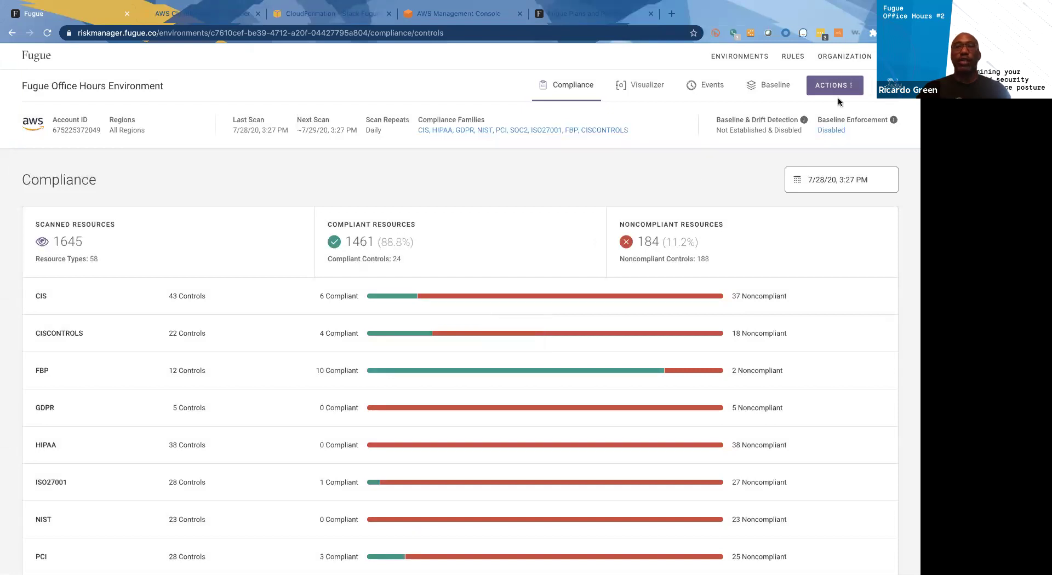
Review the organization's users and its groups with their policies and environments
left_click(846, 57)
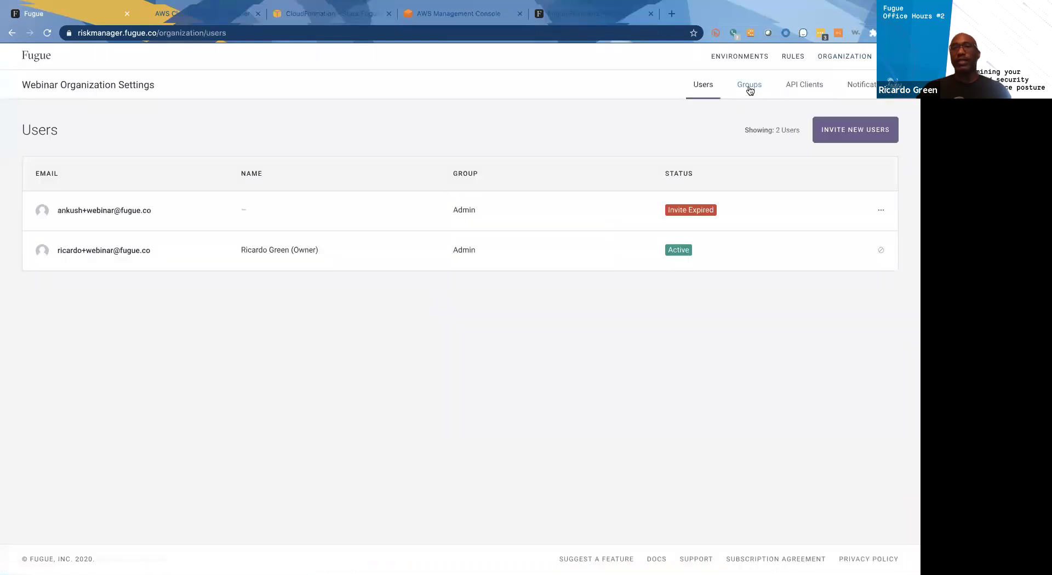
left_click(749, 86)
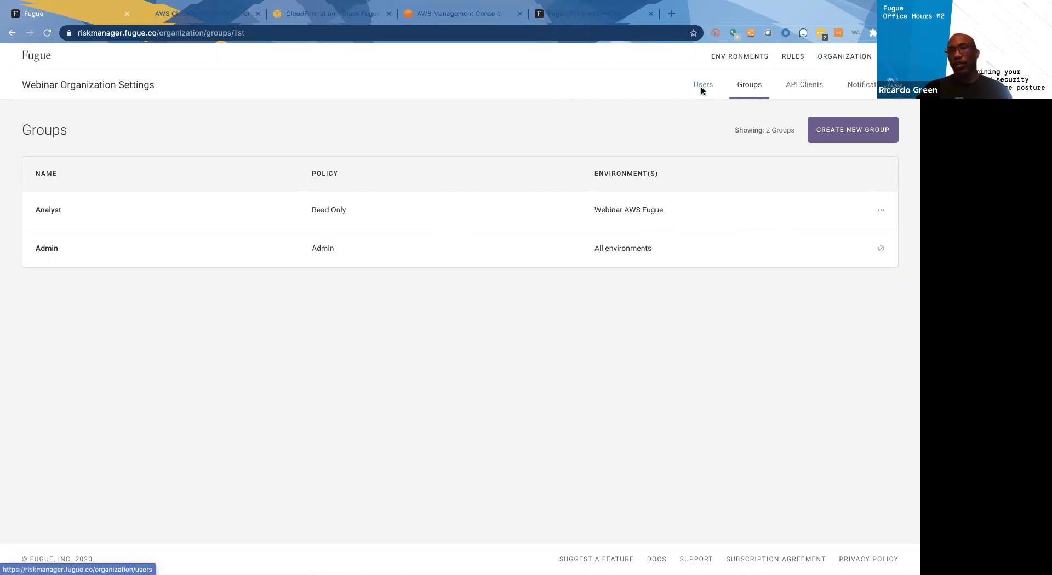
Go back to the cloud environments and look over the compliance page of the Fugue Office Hours environment
left_click(748, 57)
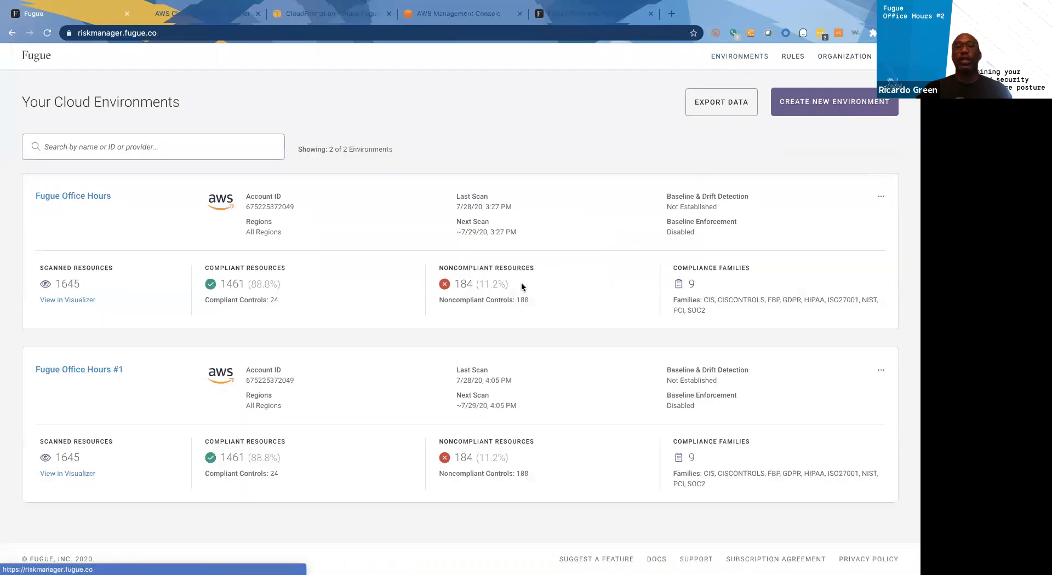
left_click(71, 196)
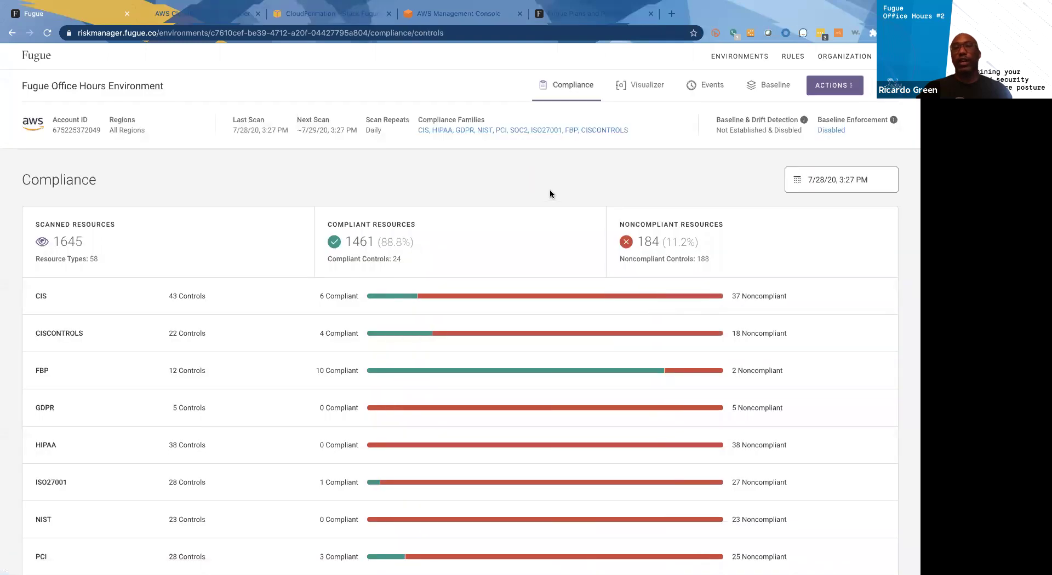
scroll(549, 190, "down", 3)
scroll(550, 192, "up", 3)
Return to the environment list, examine the data and output format options for exporting rule results, and cancel the export
left_click(738, 57)
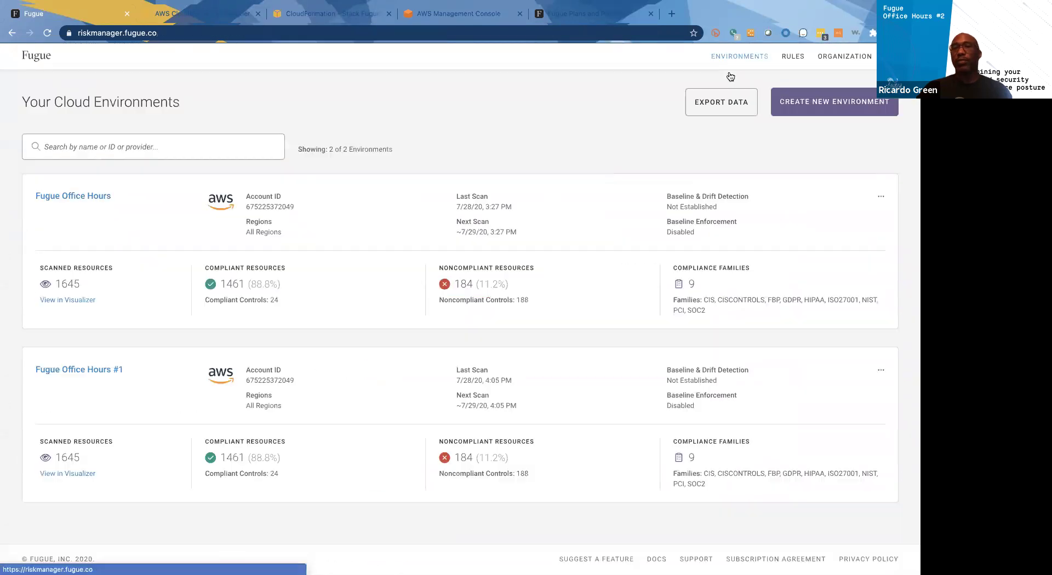
left_click(721, 104)
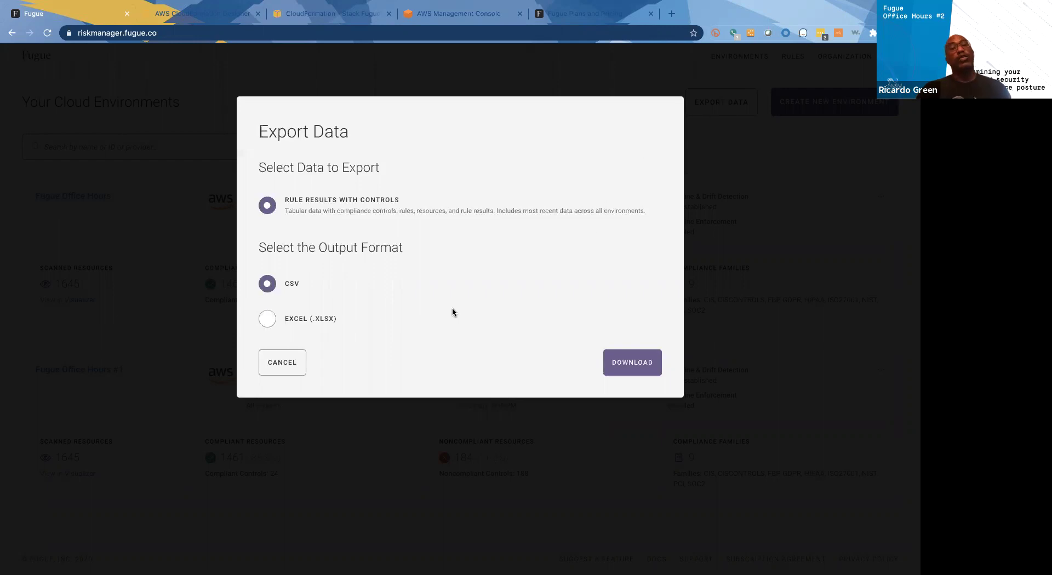
left_click(276, 363)
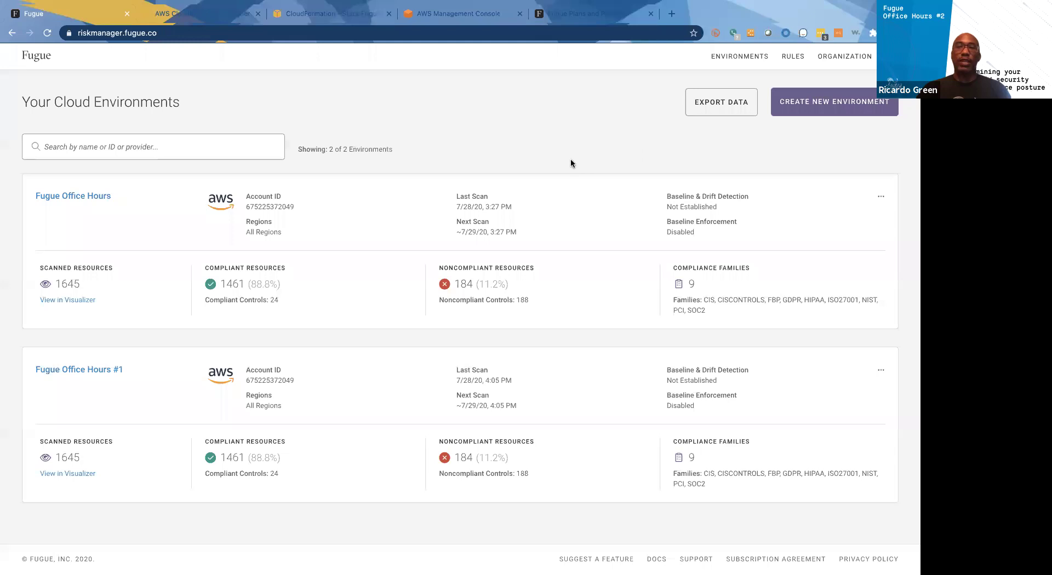
Reopen the Fugue Office Hours environment and view its compliance breakdown by family
left_click(58, 197)
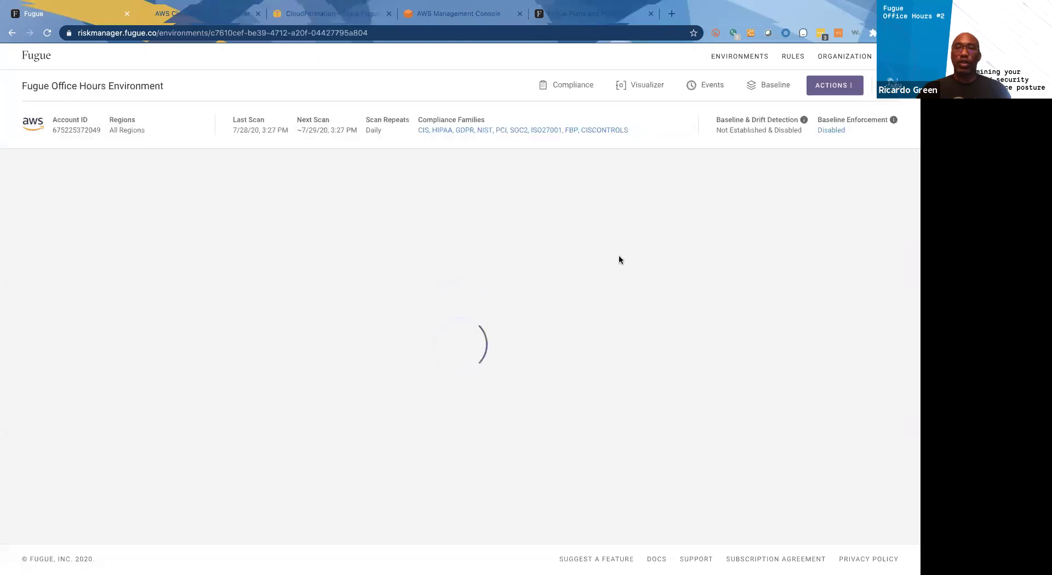
scroll(330, 432, "down", 2)
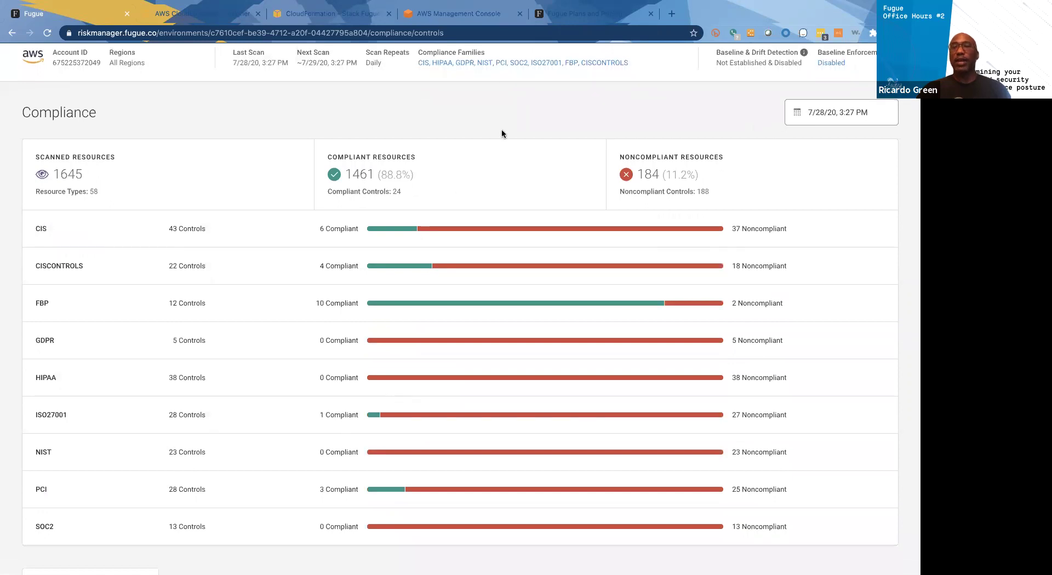
Examine the list of compliance controls with their descriptions and evaluations, along with the compliance family and evaluation filters
scroll(367, 336, "down", 1)
scroll(367, 336, "down", 8)
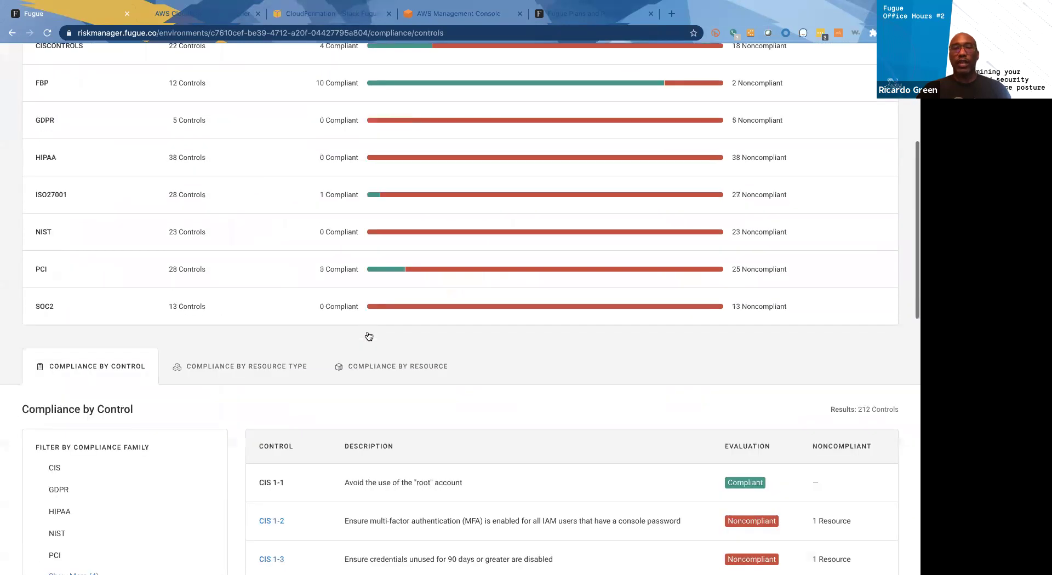
scroll(367, 332, "down", 3)
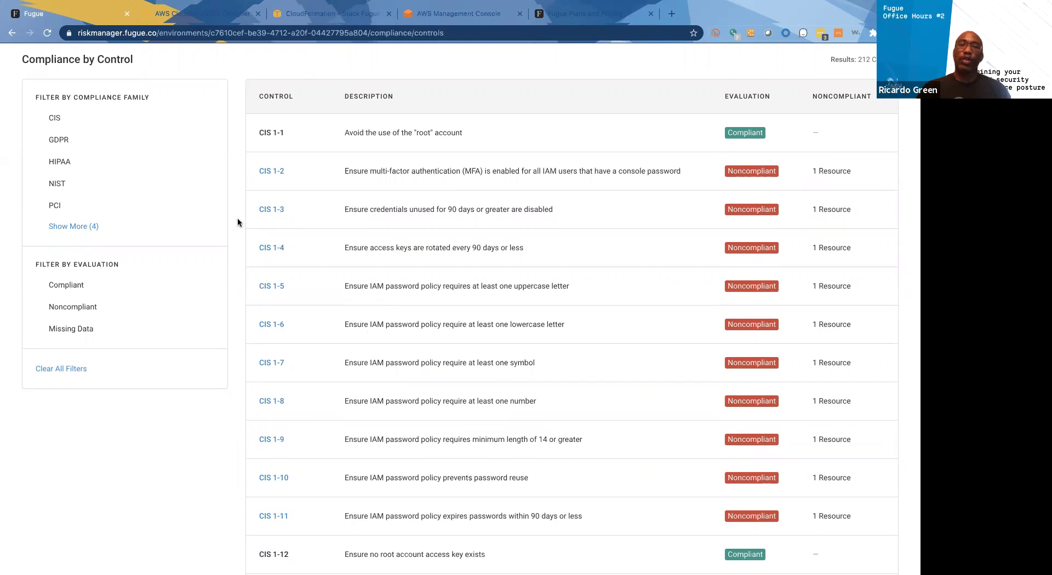
scroll(237, 222, "down", 5)
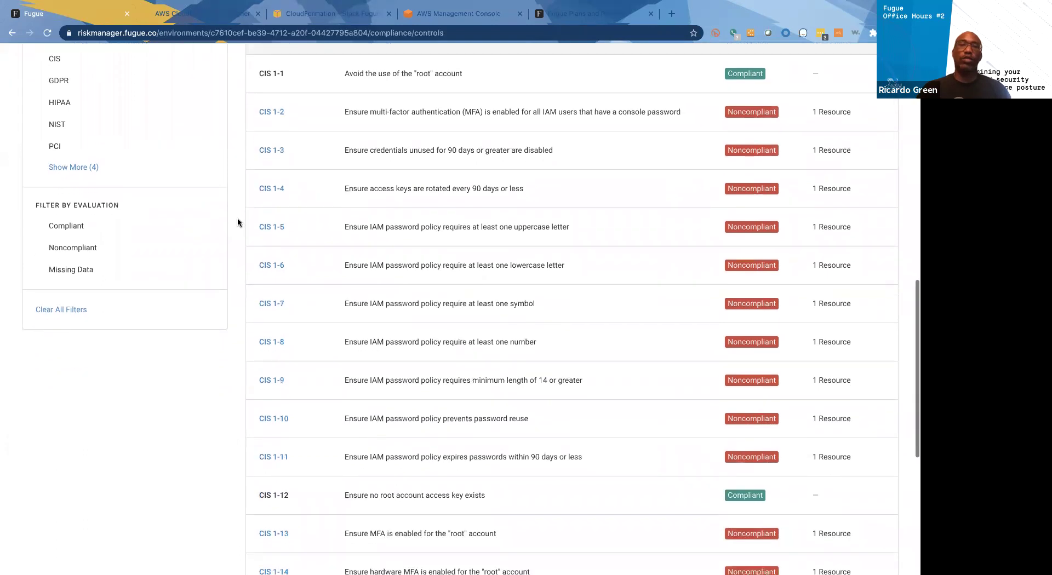
scroll(237, 222, "down", 1)
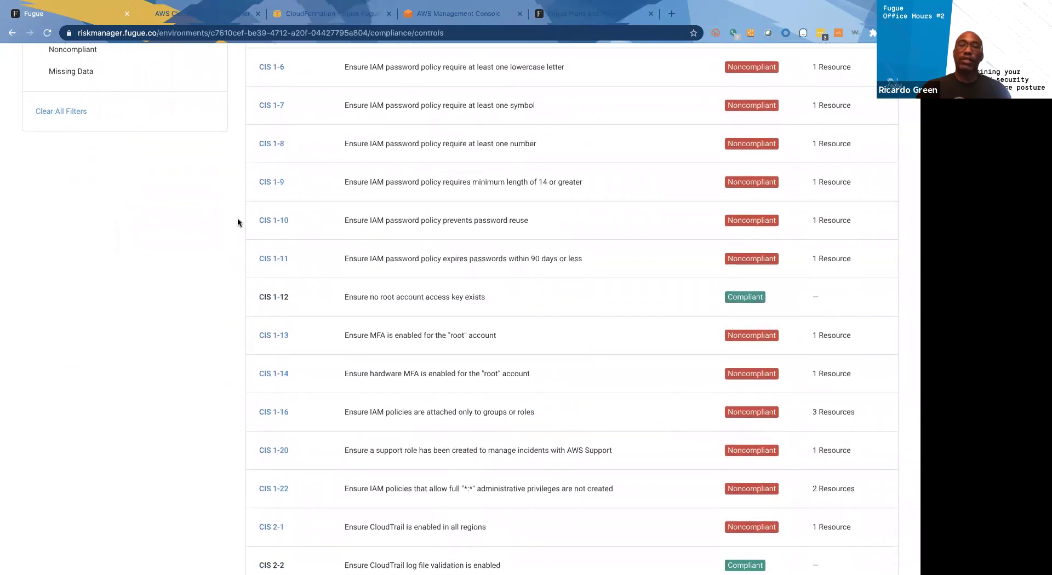
scroll(201, 252, "down", 2)
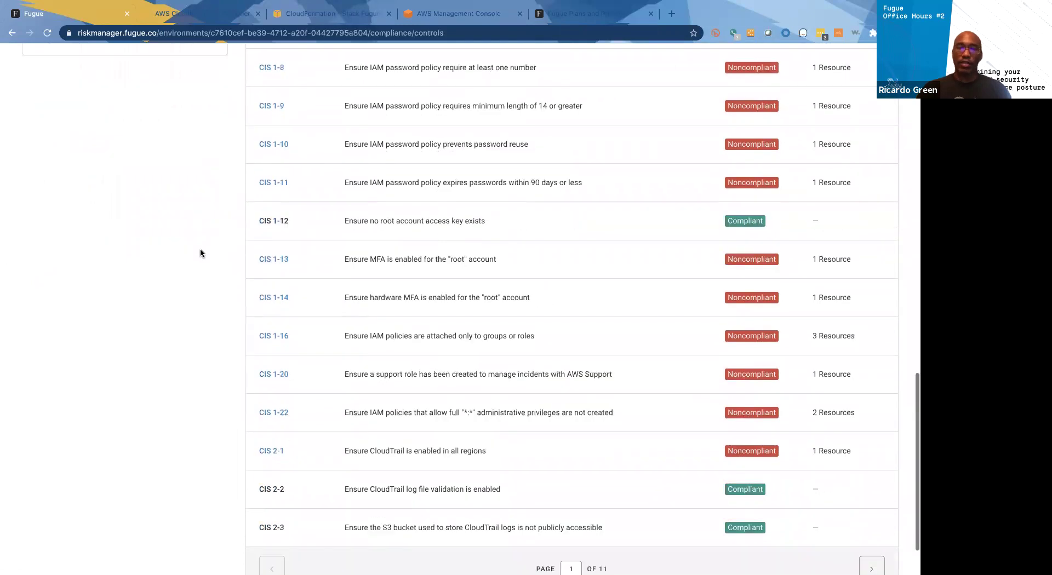
scroll(200, 250, "down", 2)
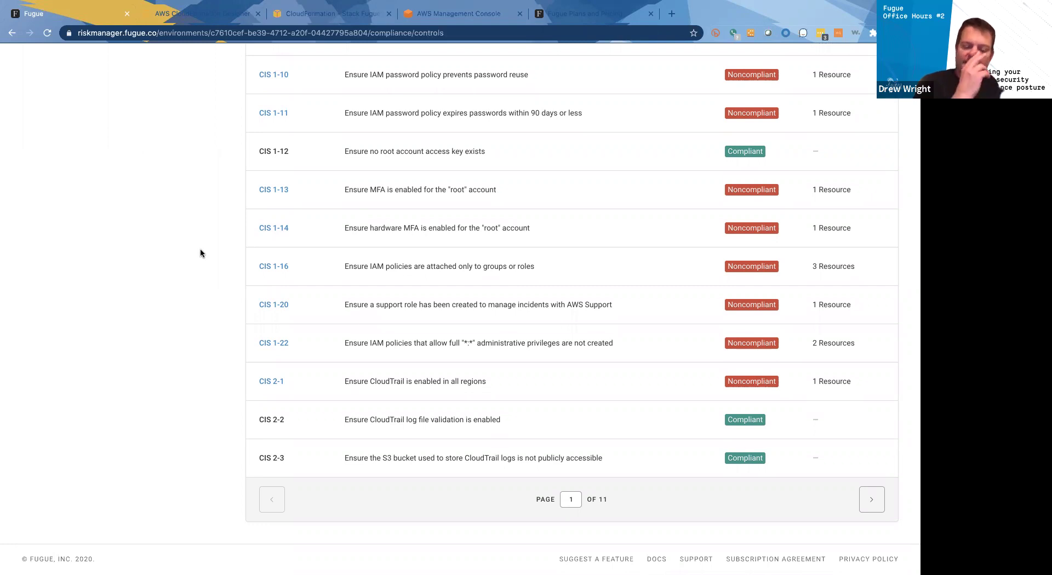
scroll(201, 253, "up", 3)
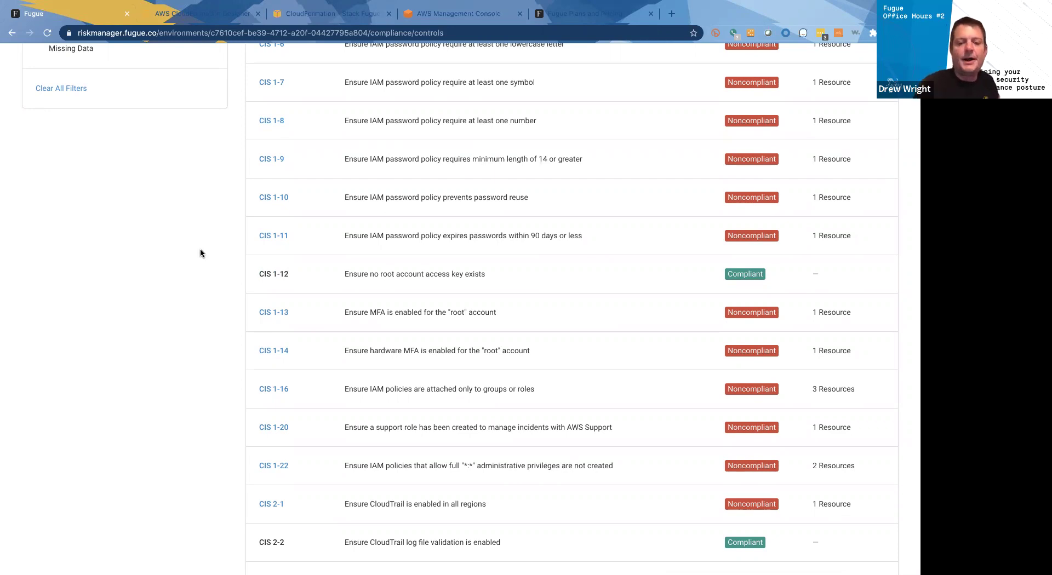
scroll(199, 248, "up", 4)
scroll(200, 248, "up", 2)
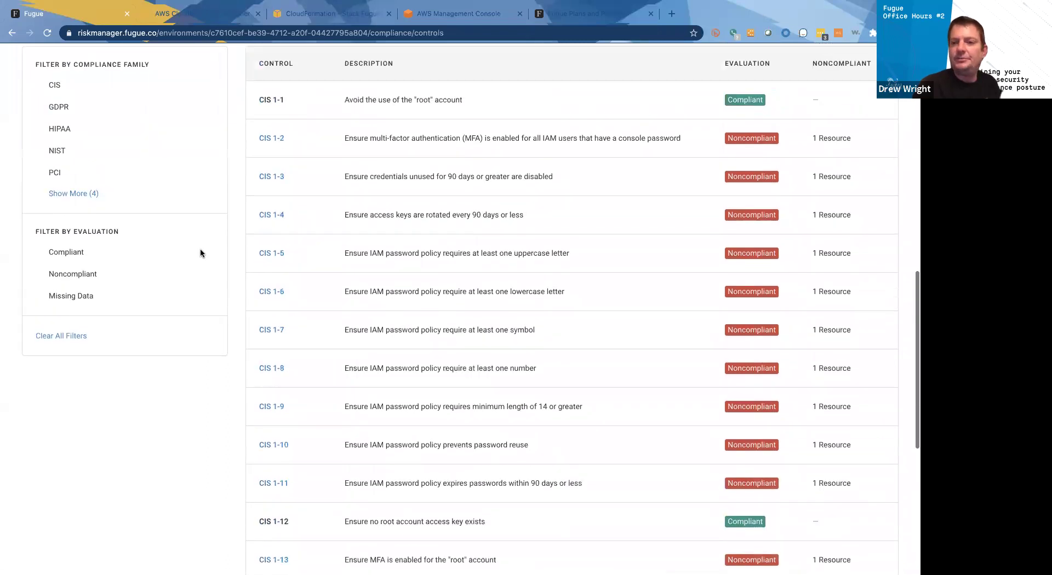
scroll(199, 248, "down", 1)
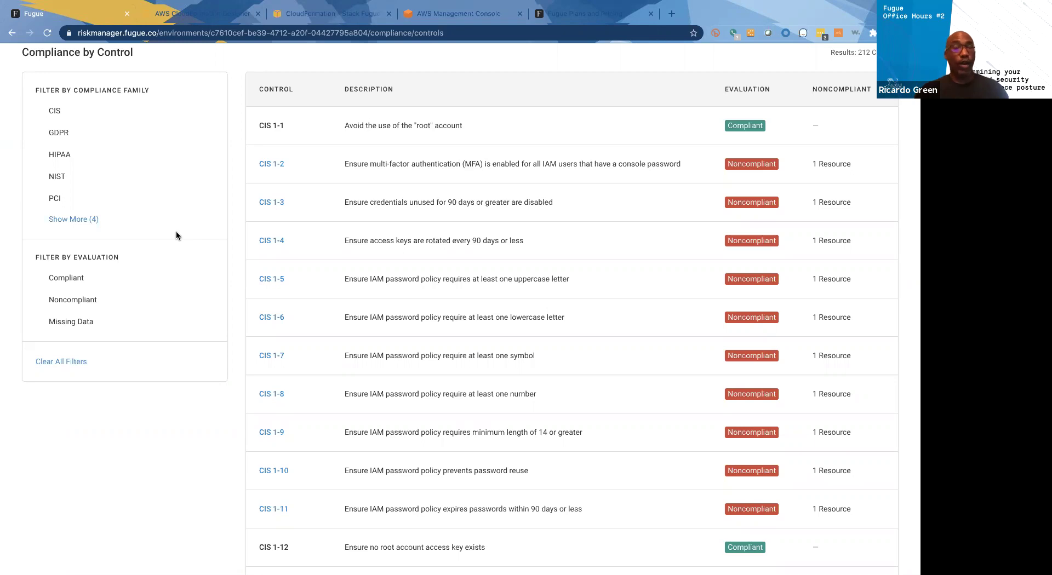
Expand the compliance family filter, restrict the controls to FBP, and look through the FBP rules
left_click(71, 219)
left_click(56, 176)
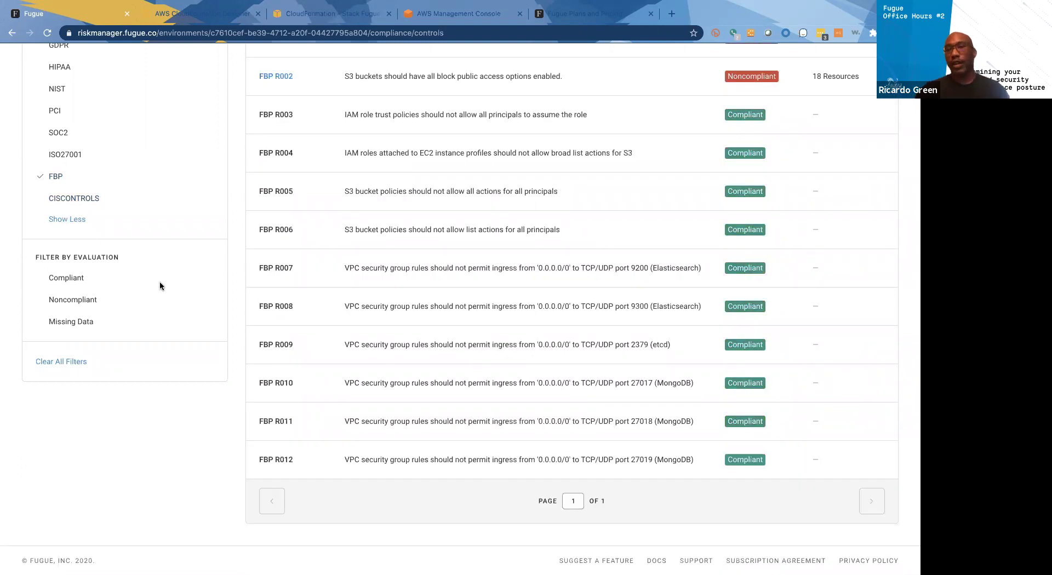
scroll(160, 283, "up", 3)
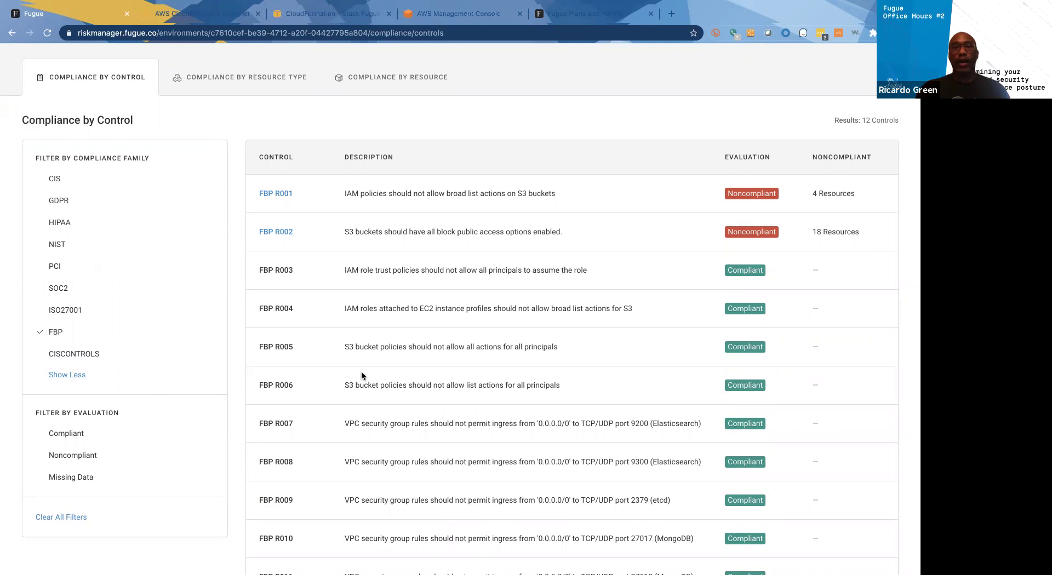
scroll(374, 255, "down", 1)
scroll(432, 292, "down", 5)
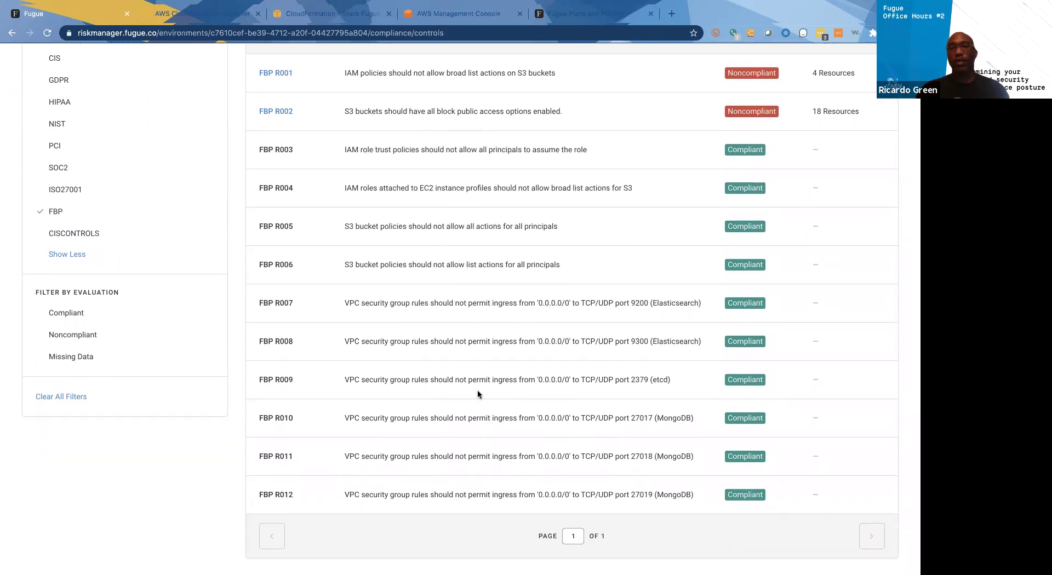
scroll(482, 472, "up", 2)
scroll(482, 472, "up", 2)
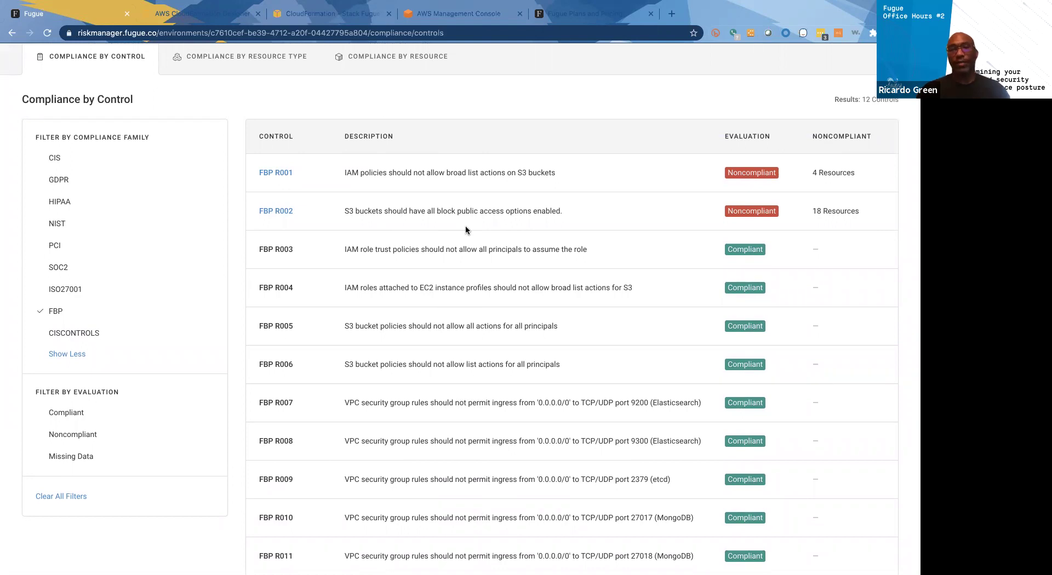
Open the details of control FBP R002, review its noncompliant S3 buckets, and close the details
left_click(272, 213)
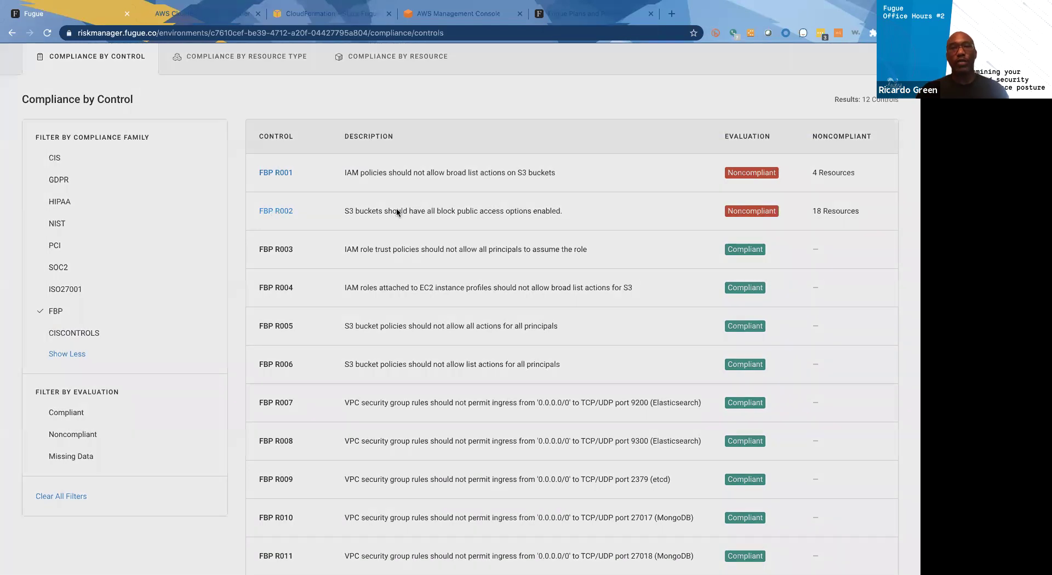
scroll(405, 310, "down", 2)
scroll(405, 310, "down", 8)
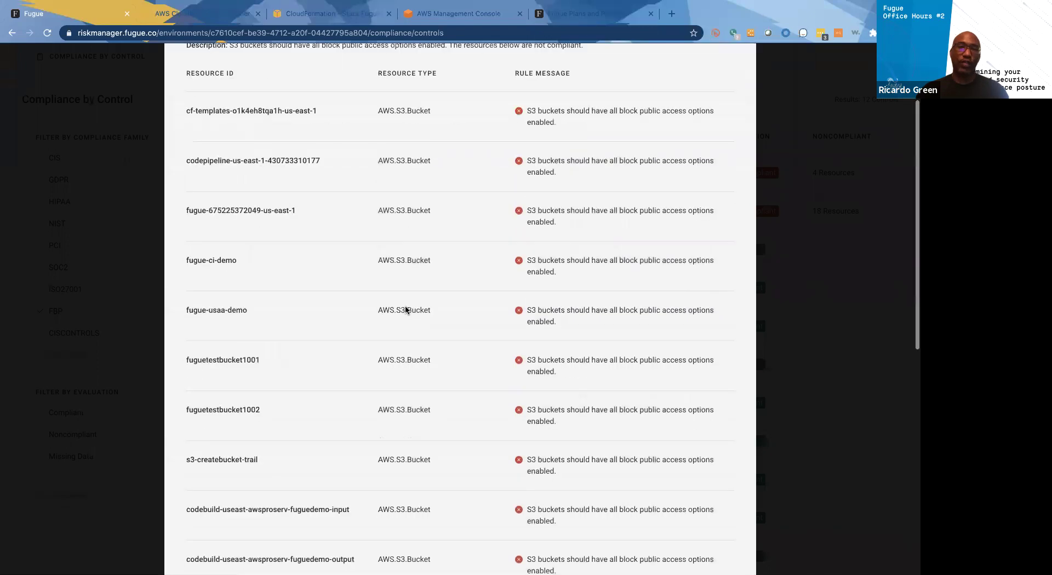
scroll(406, 310, "down", 5)
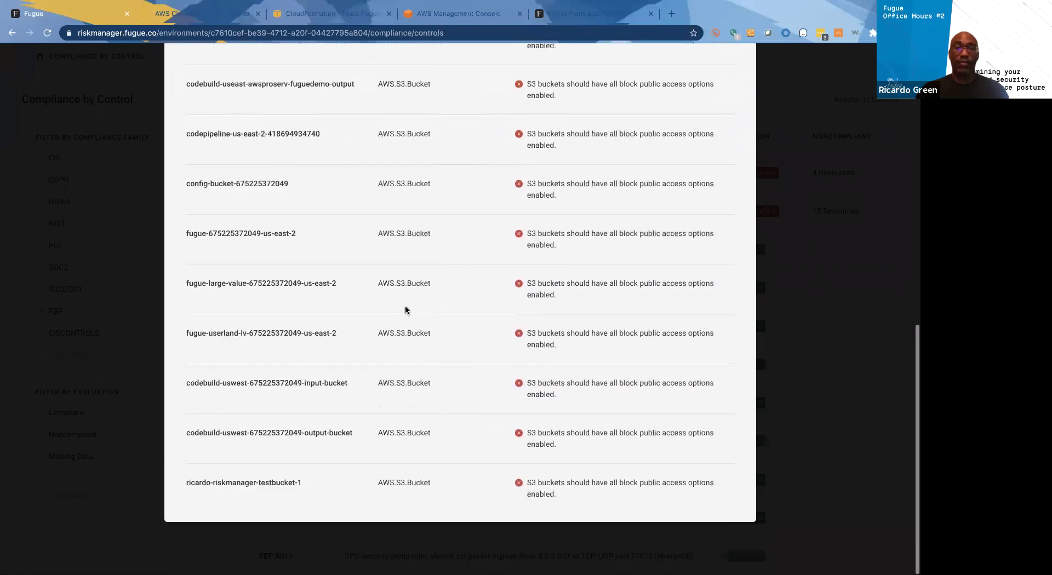
scroll(405, 310, "up", 6)
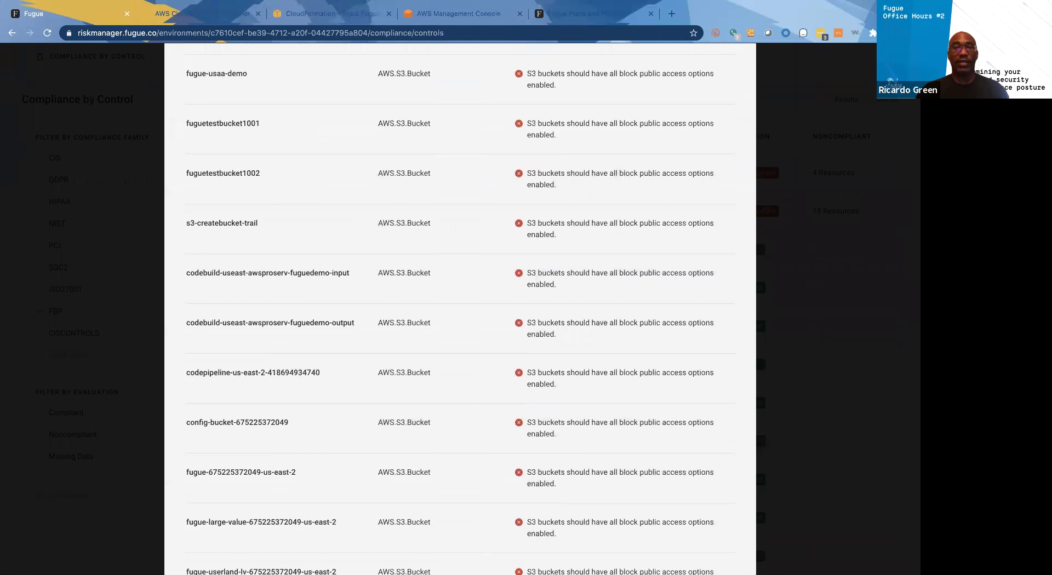
key("Escape")
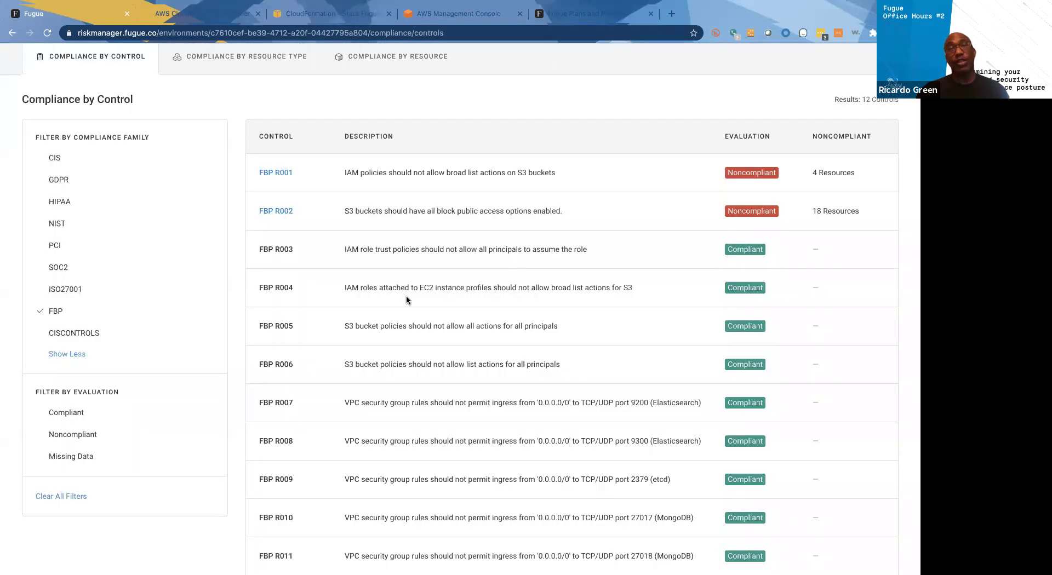
Review the noncompliant IAM policies and rule messages in the details of control FBP R001, and close them
scroll(406, 294, "up", 2)
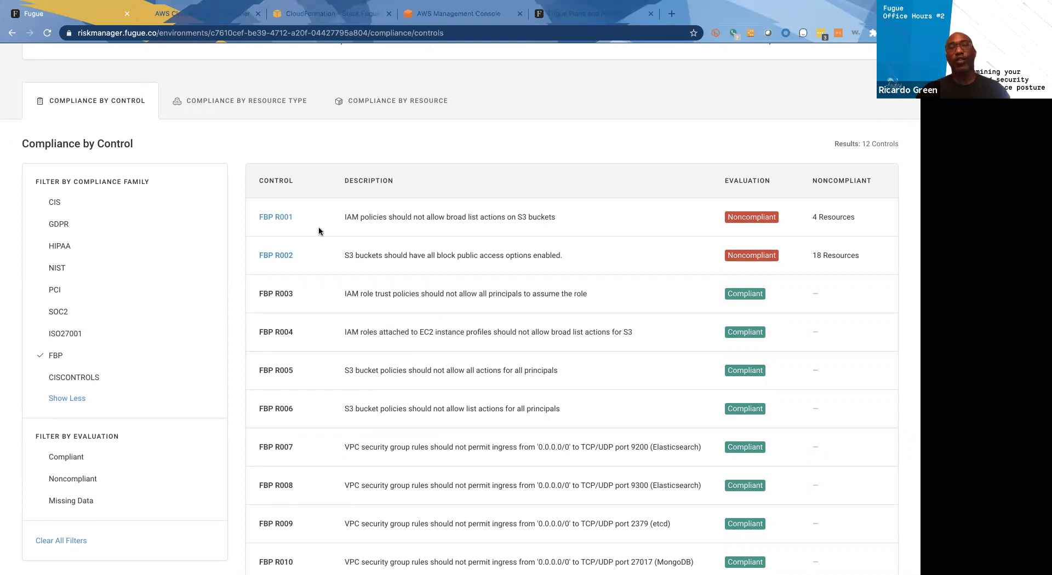
left_click(277, 217)
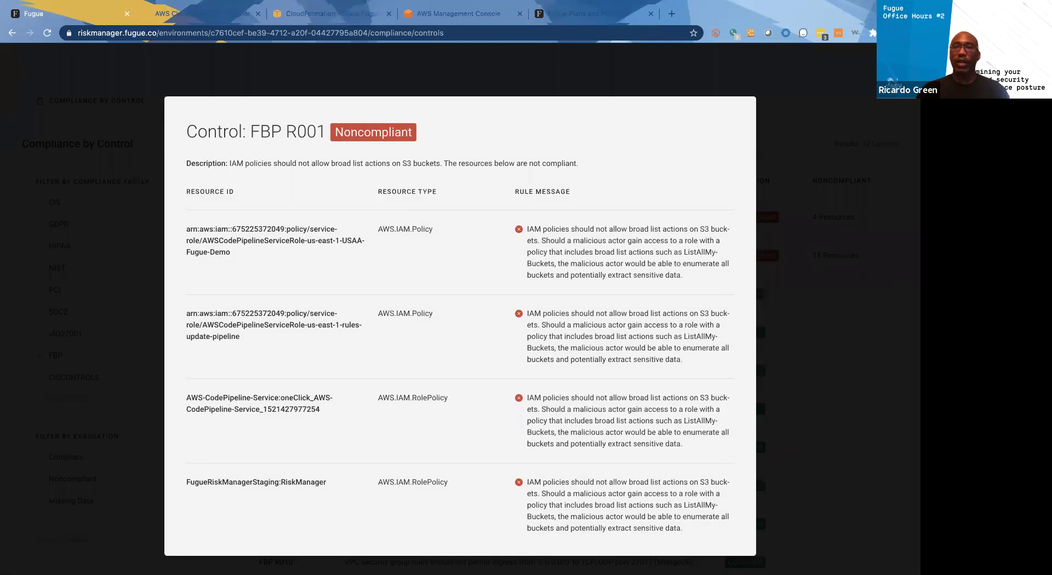
left_click(898, 66)
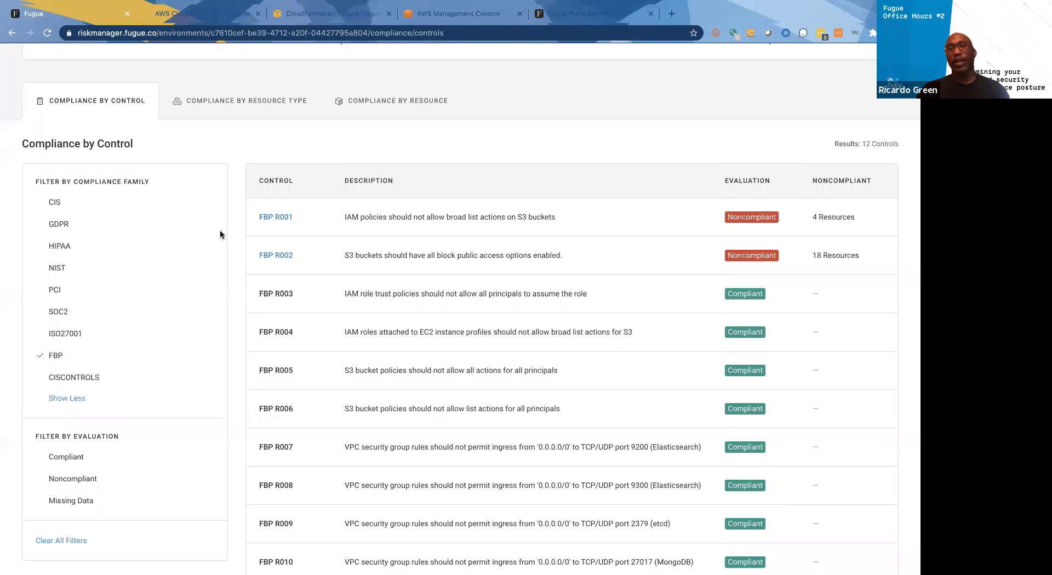
scroll(219, 236, "up", 1)
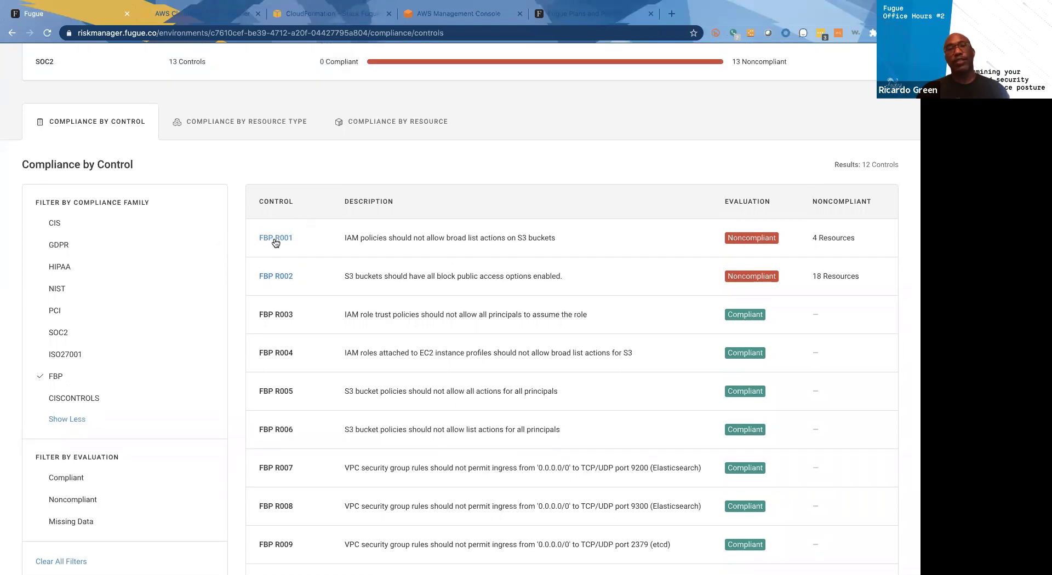
left_click(306, 237)
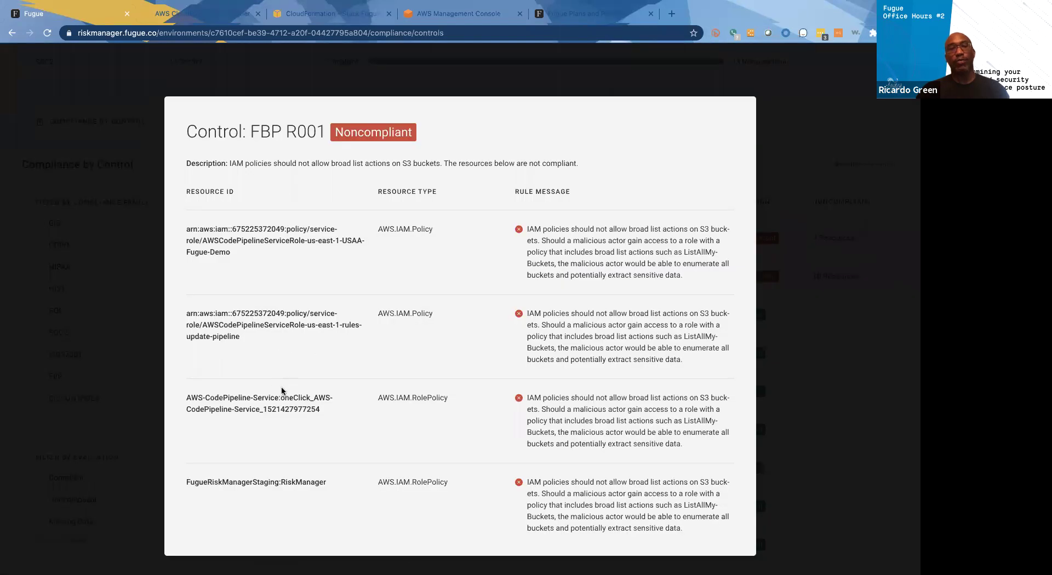
scroll(343, 440, "down", 1)
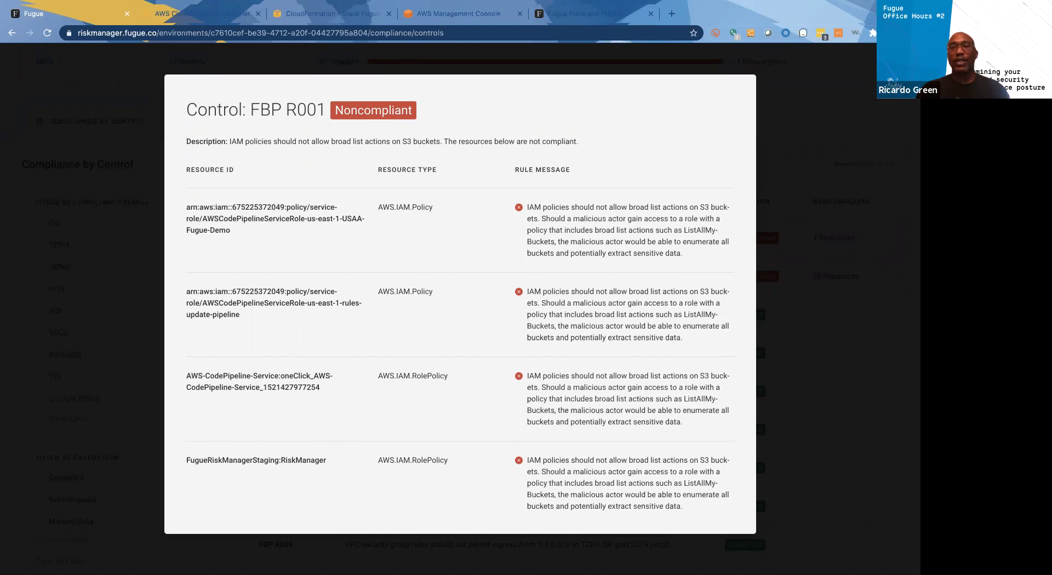
left_click(805, 126)
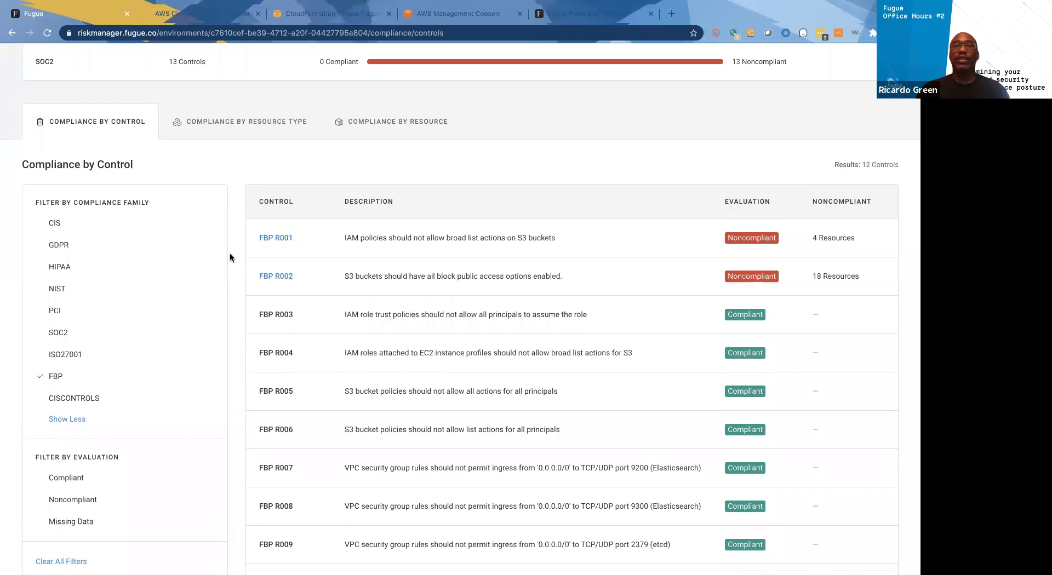
Remove the FBP family filter from the controls and go back to the breakdown by compliance family
scroll(230, 257, "up", 2)
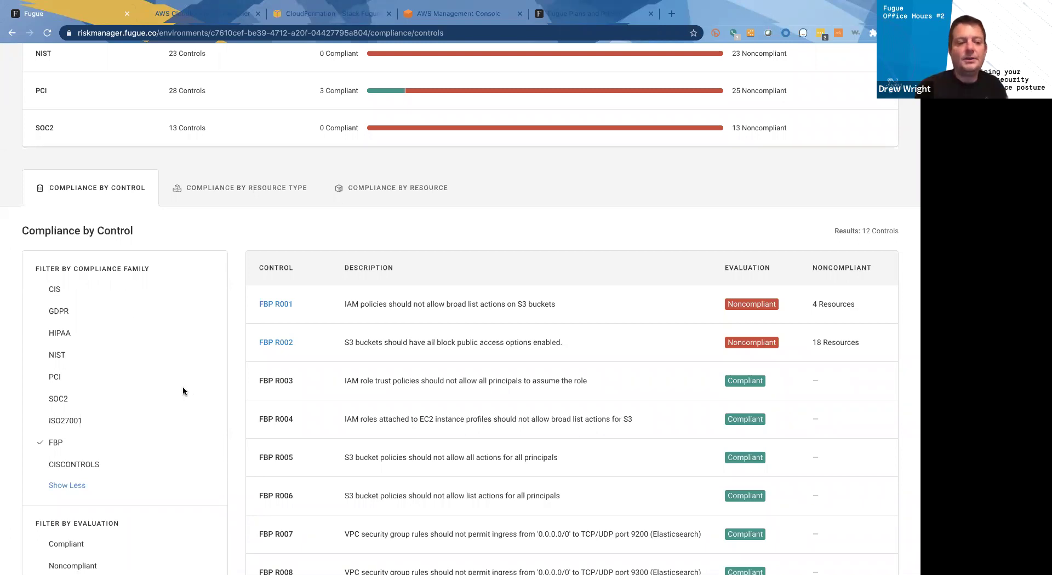
left_click(55, 441)
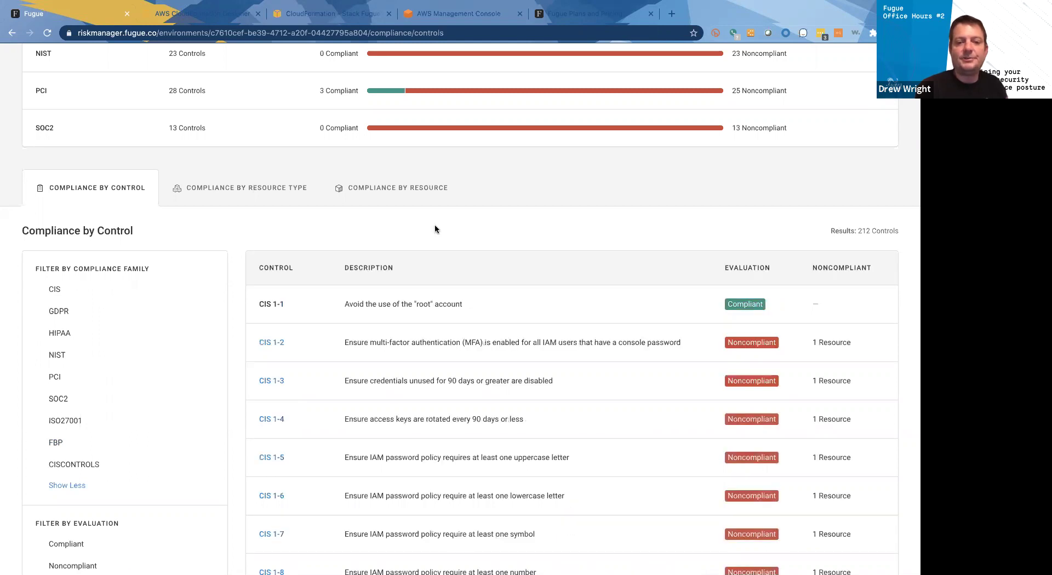
scroll(435, 229, "up", 2)
scroll(435, 229, "up", 5)
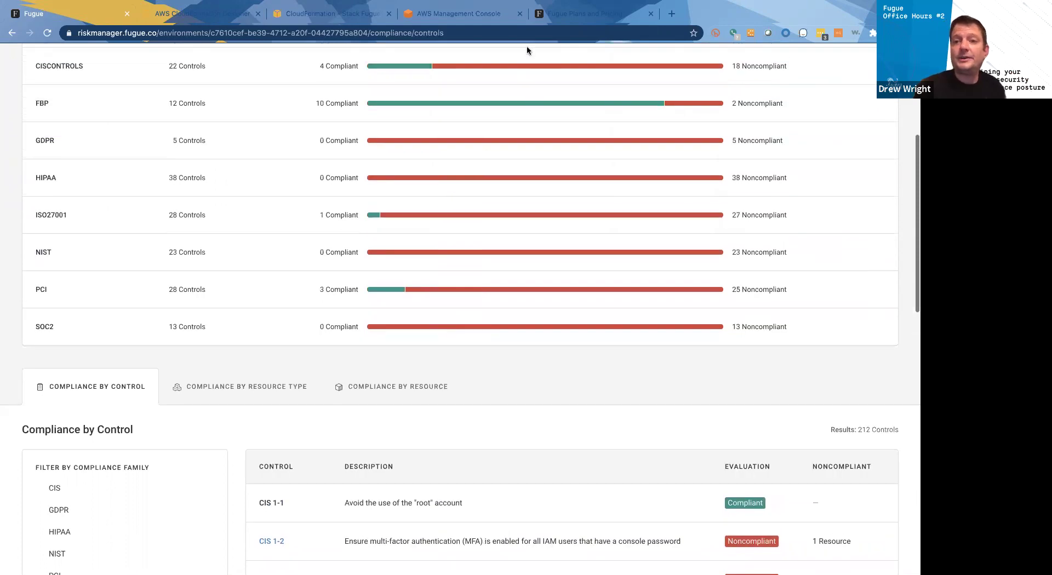